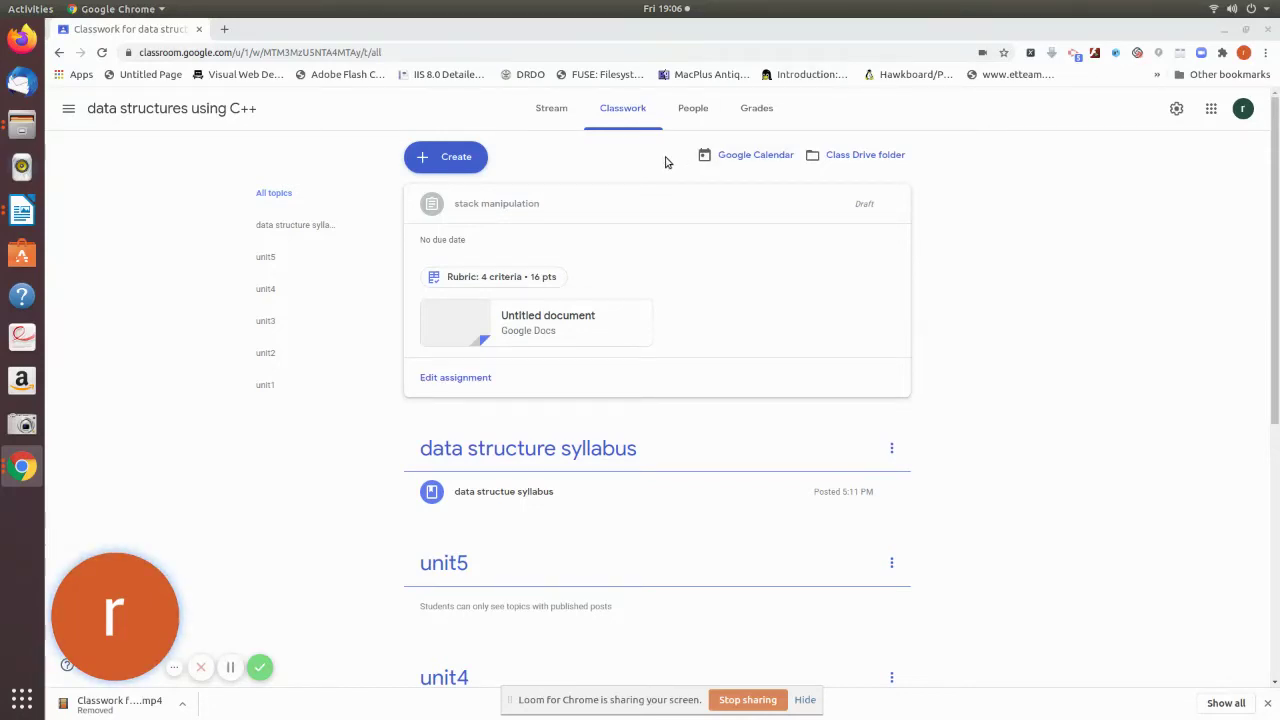
# - Open the People page of the 'data structures using C++' class
pyautogui.click(694, 112)
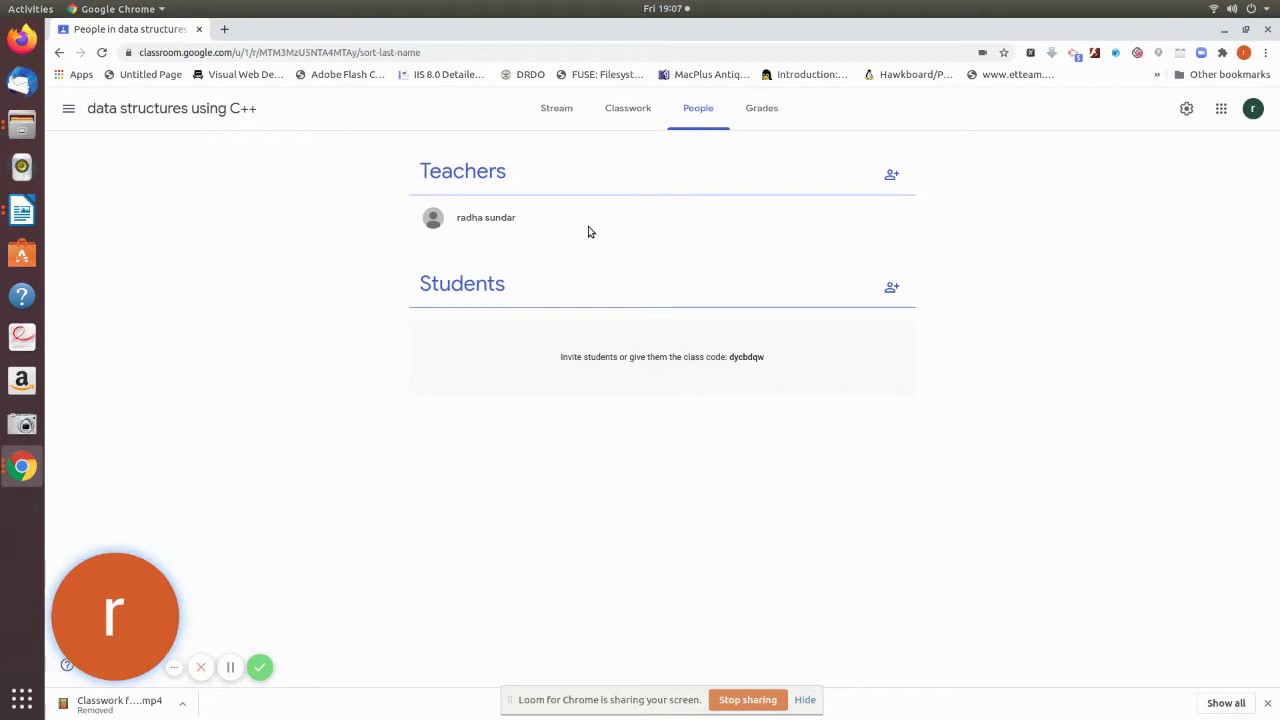
# - Invite the co-teacher's Gmail address to co-teach the class
pyautogui.click(891, 174)
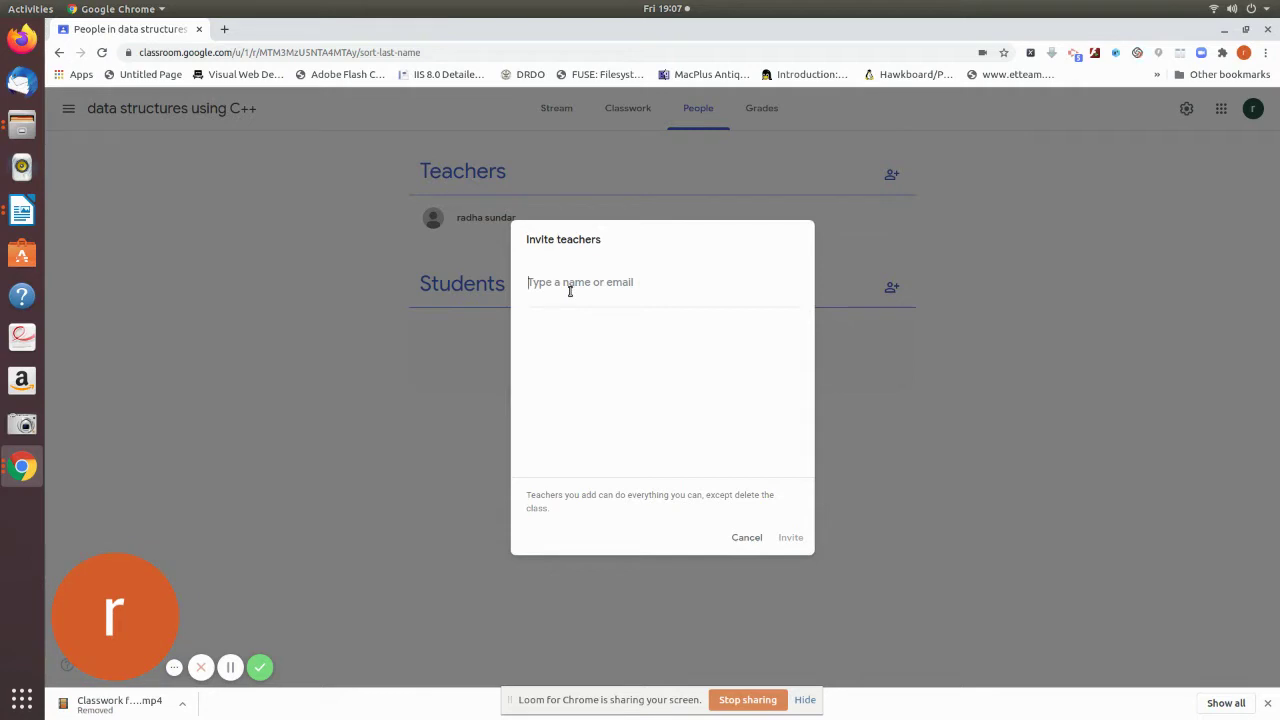
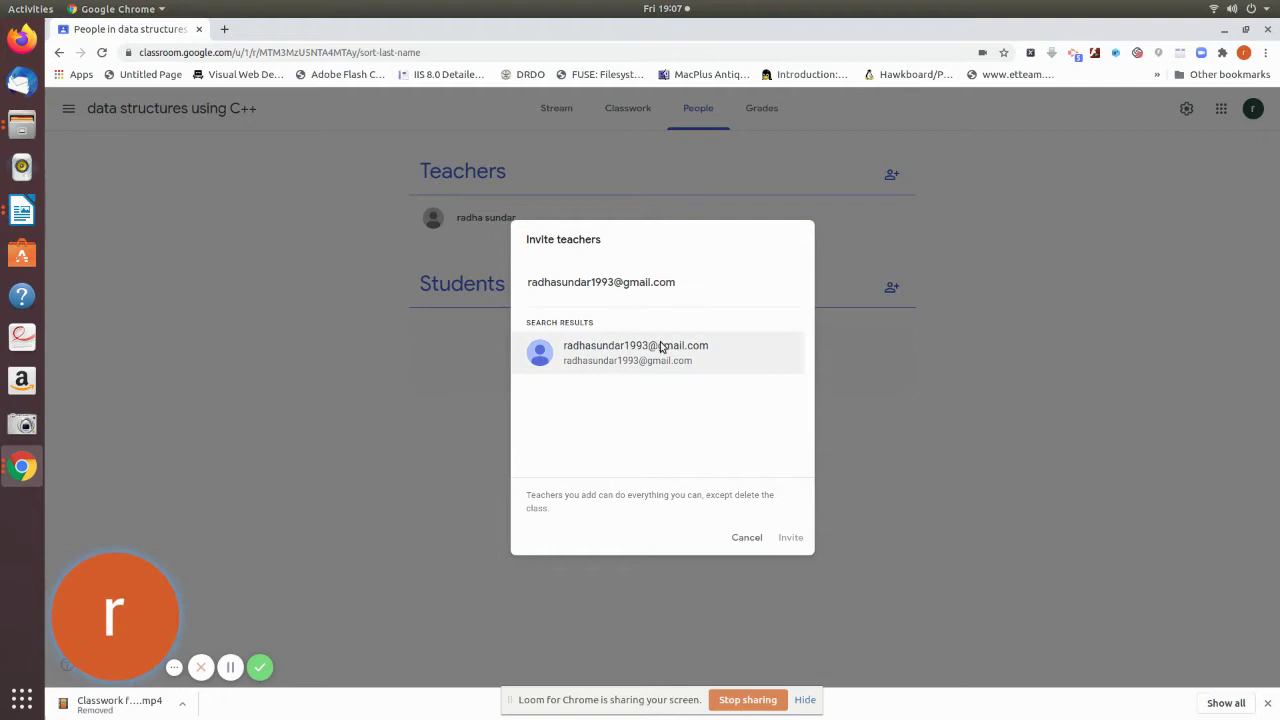
pyautogui.click(666, 346)
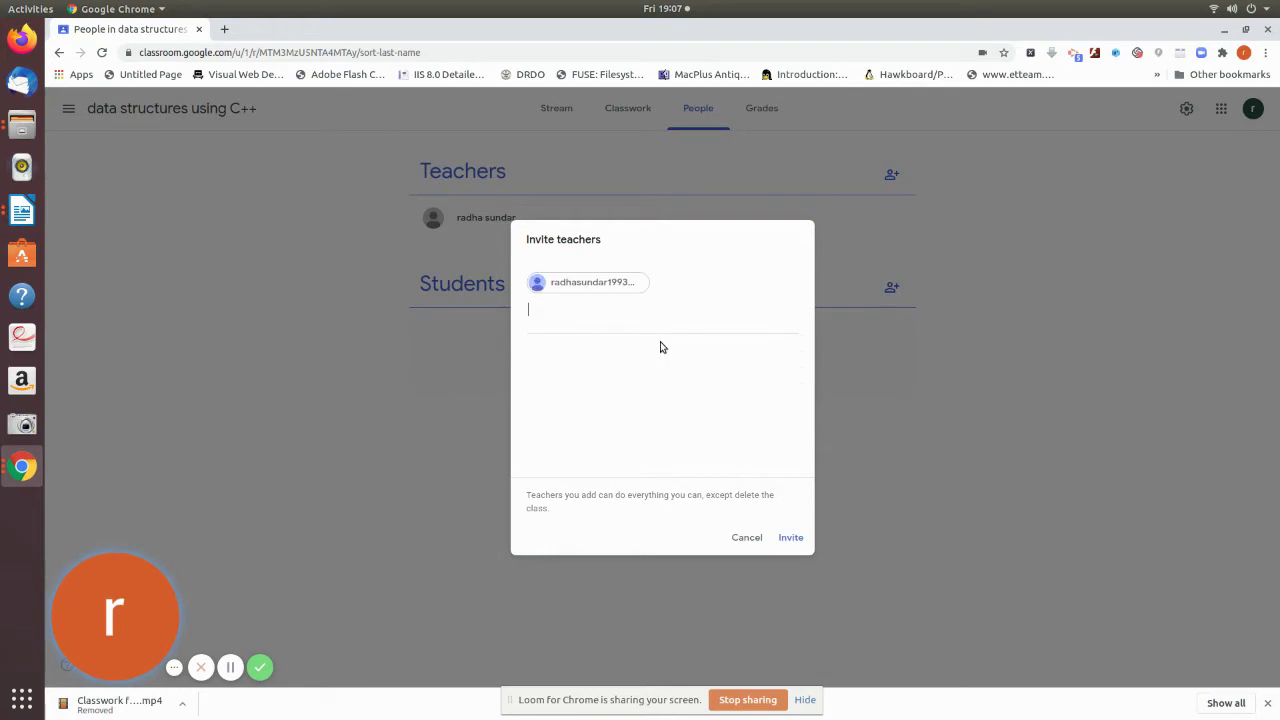
pyautogui.click(790, 545)
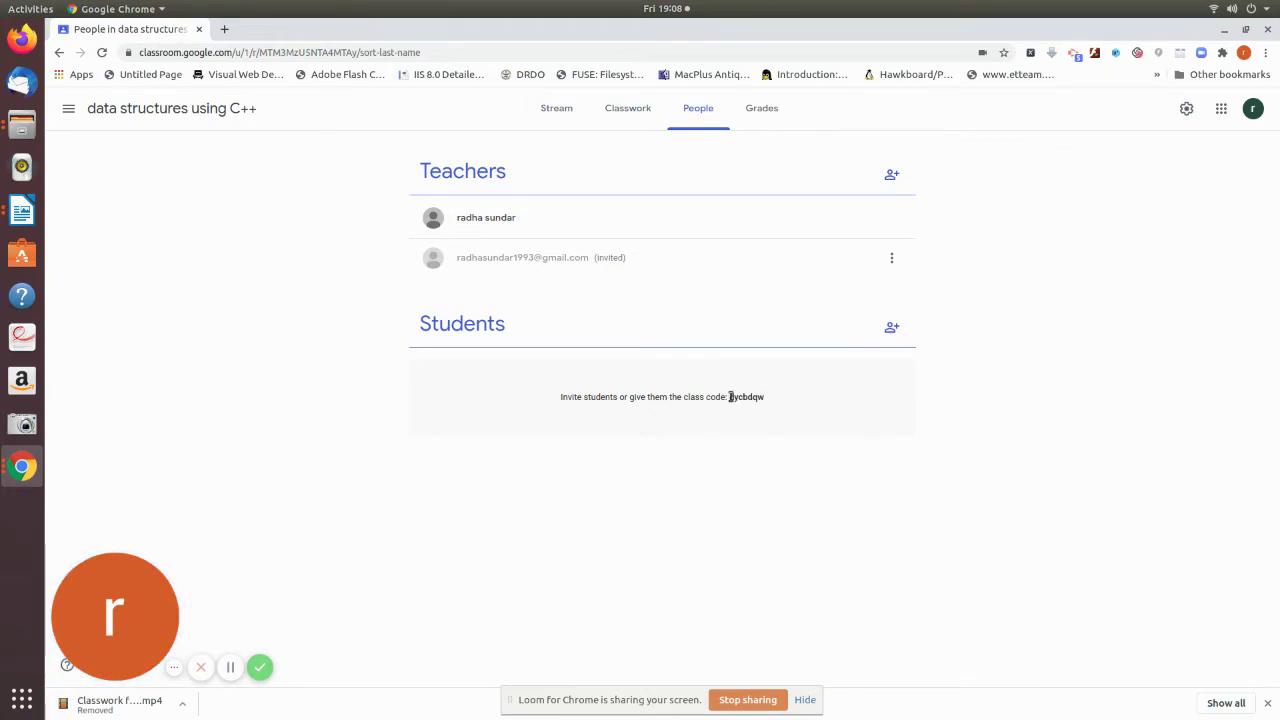
# - Open the Invite students dialog from the Students section
pyautogui.click(891, 328)
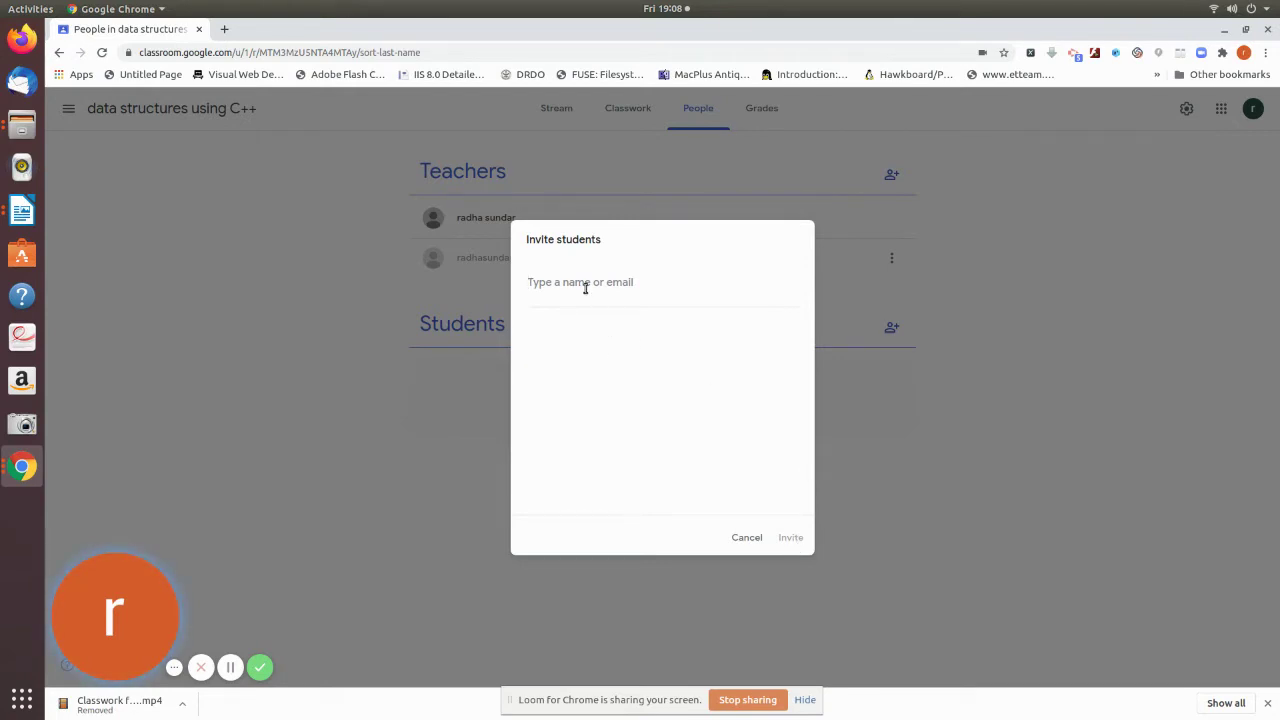
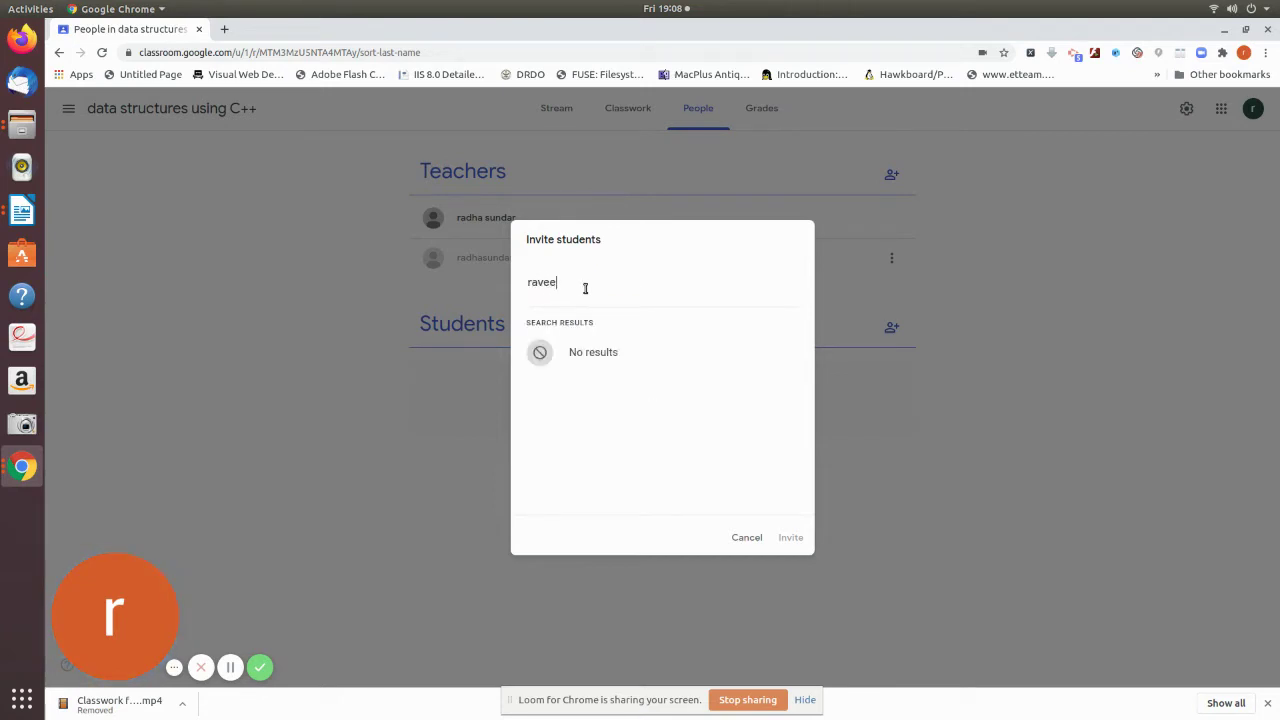
# - Add the student's Gmail address as a recipient in Invite students
pyautogui.click(659, 371)
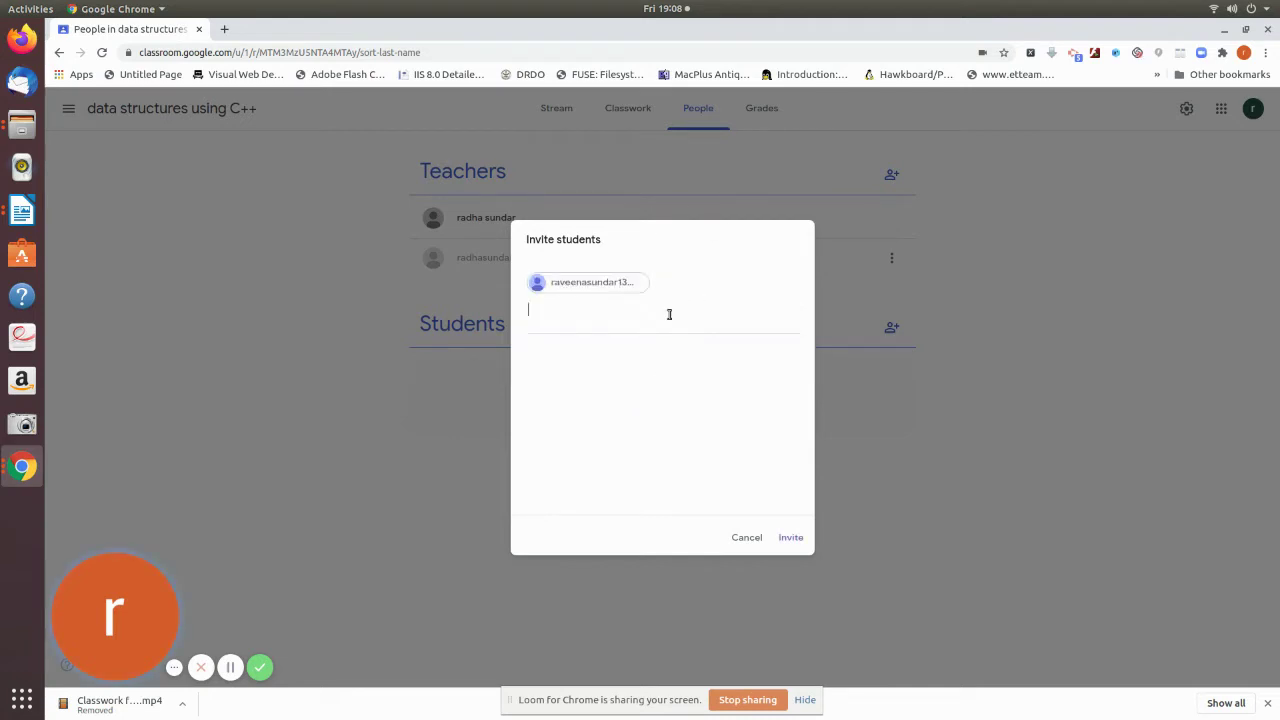
pyautogui.rightClick(786, 540)
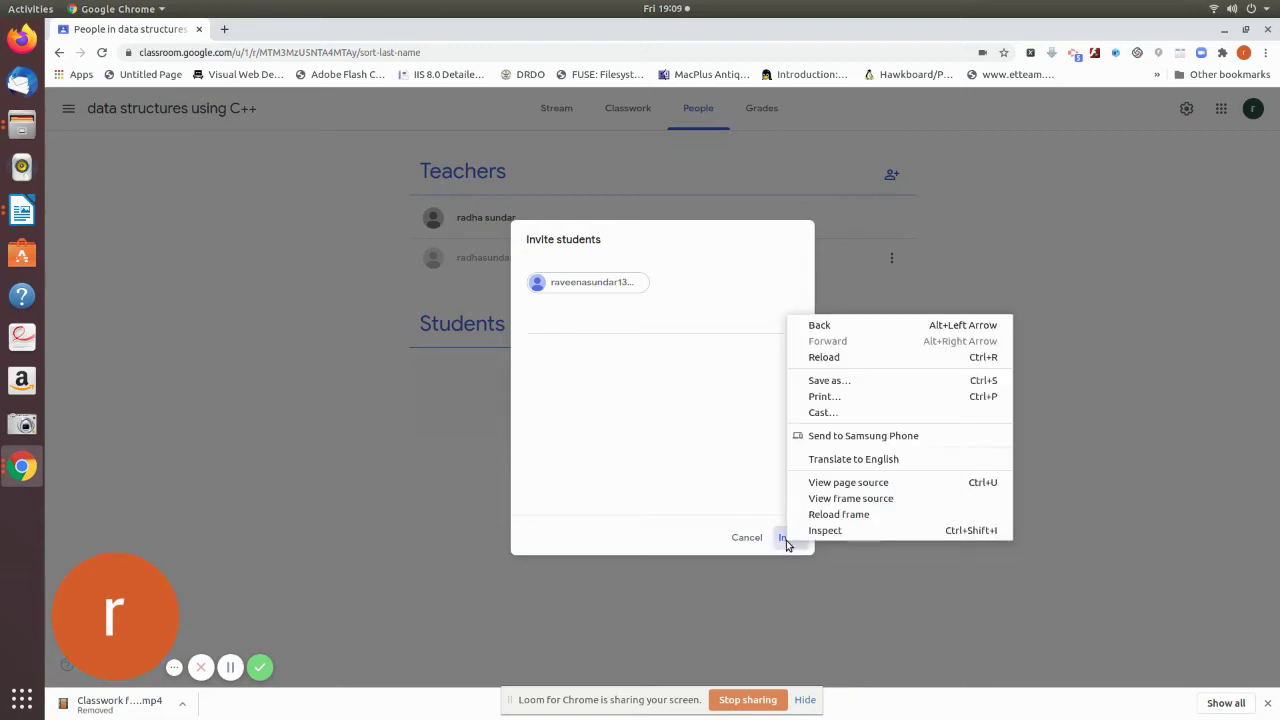
pyautogui.click(741, 475)
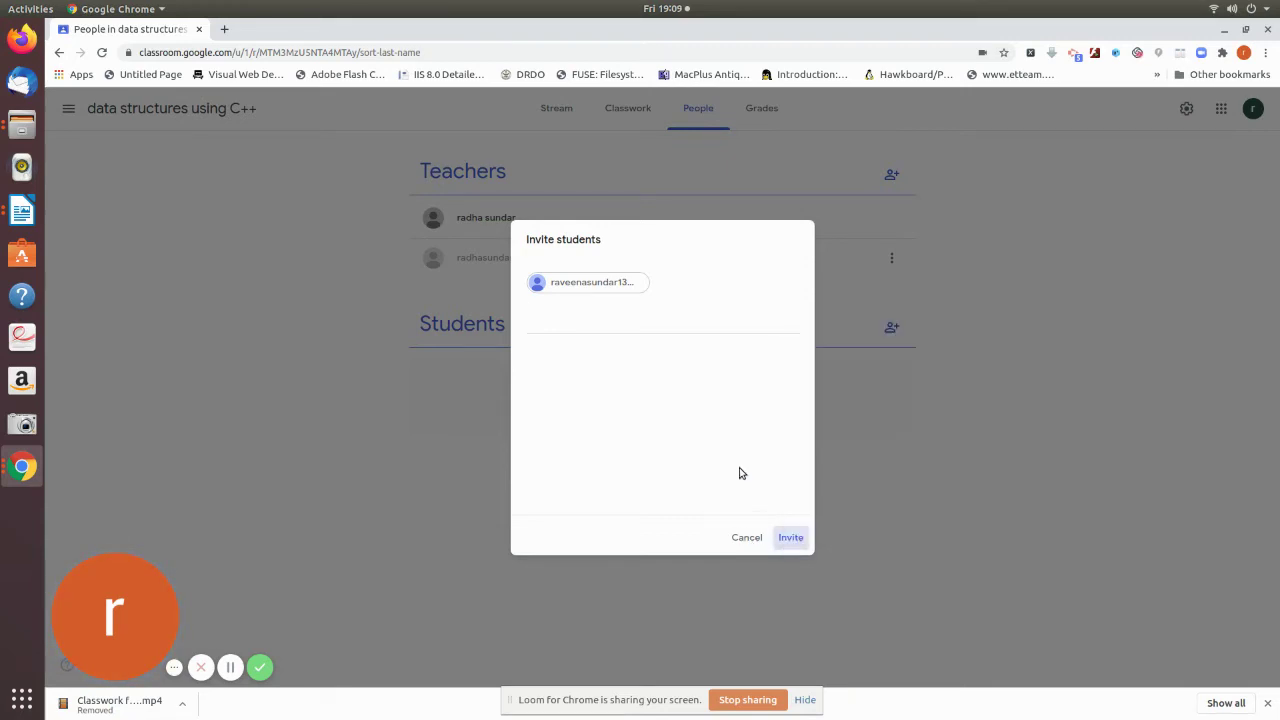
# - Send the student invitation and split the screen 5:5 with the Slides rubric presentation
pyautogui.click(788, 539)
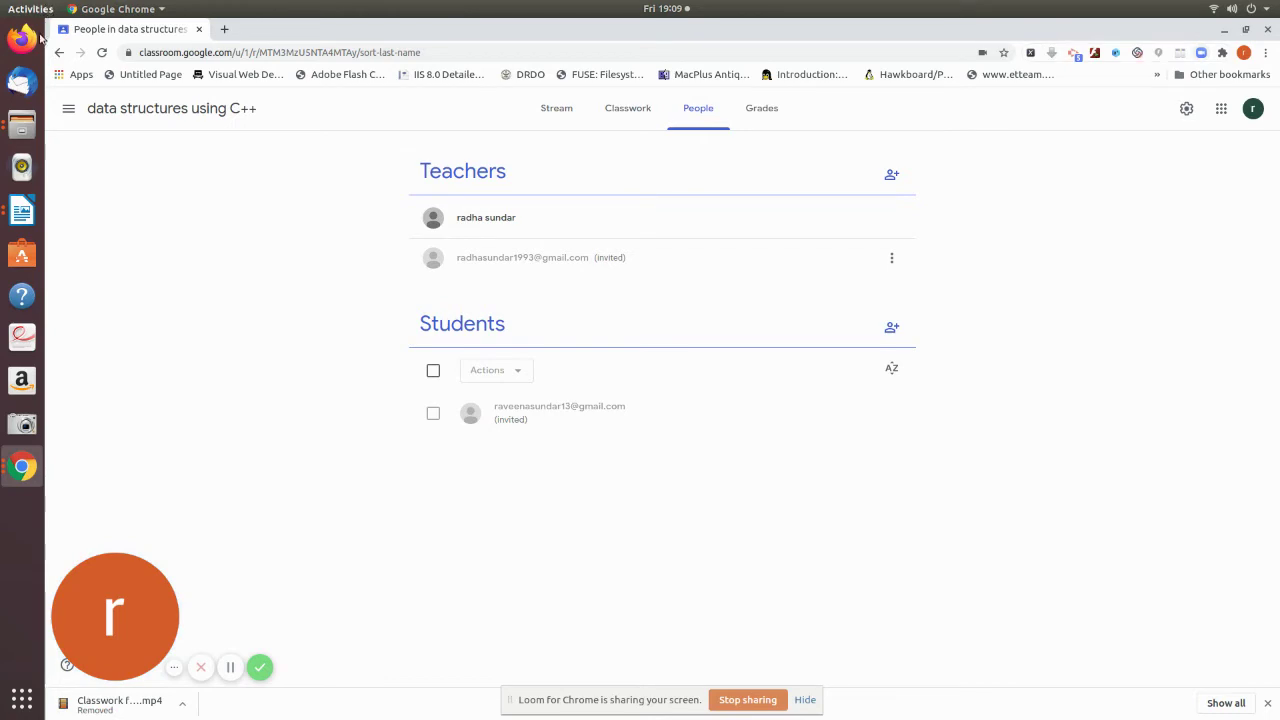
pyautogui.click(1181, 54)
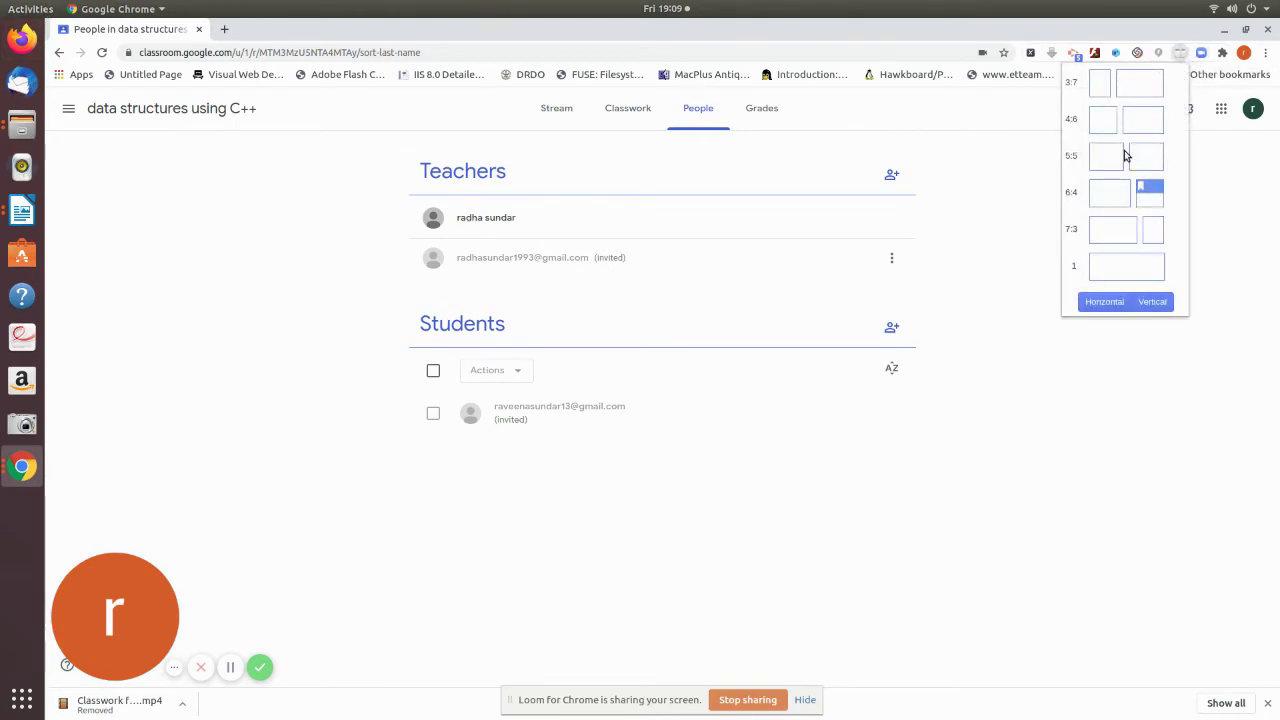
pyautogui.click(1118, 158)
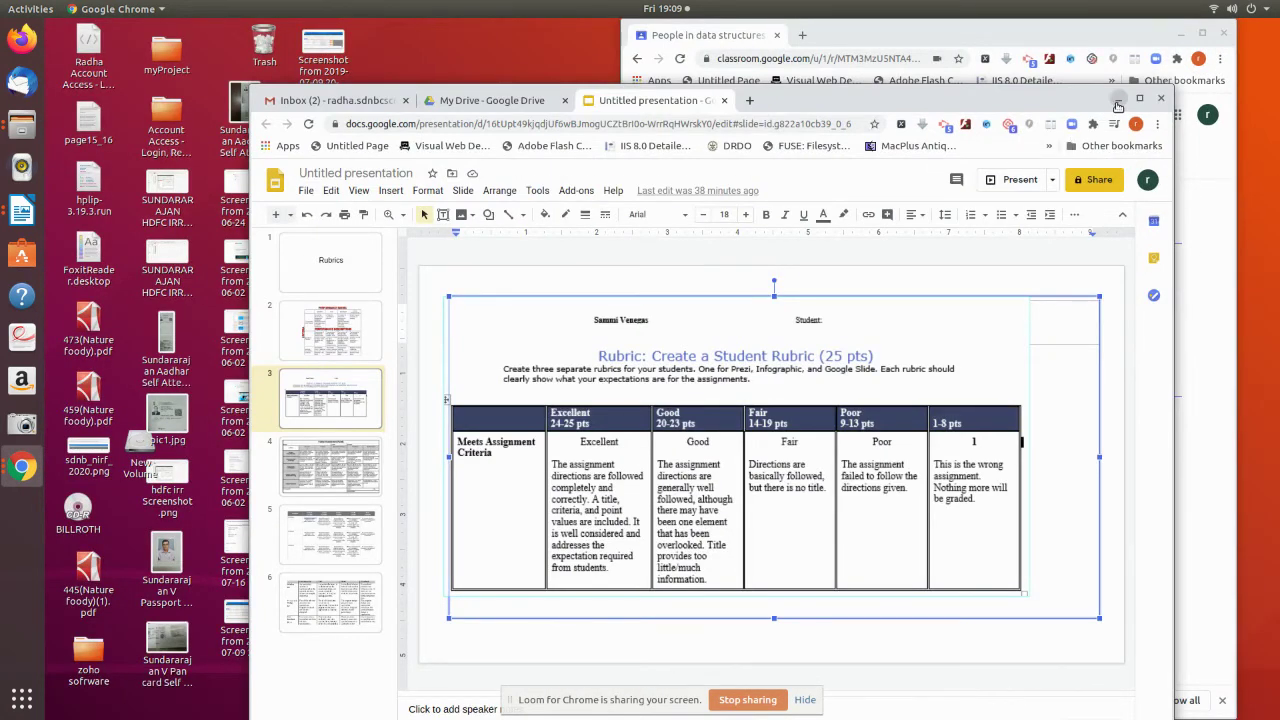
# - Briefly present the rubric slides full screen, exit, and minimize the Slides window
pyautogui.hotkey('ctrl', 'Return')
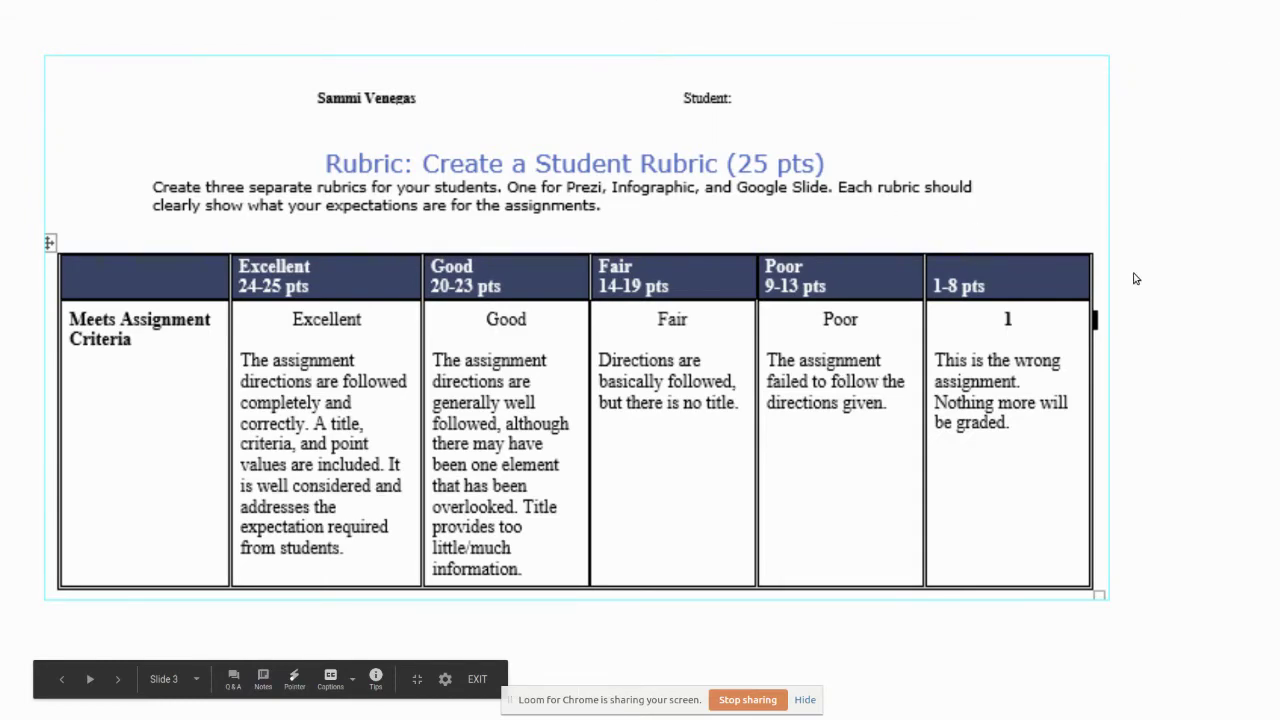
pyautogui.press('Escape')
pyautogui.press('Escape')
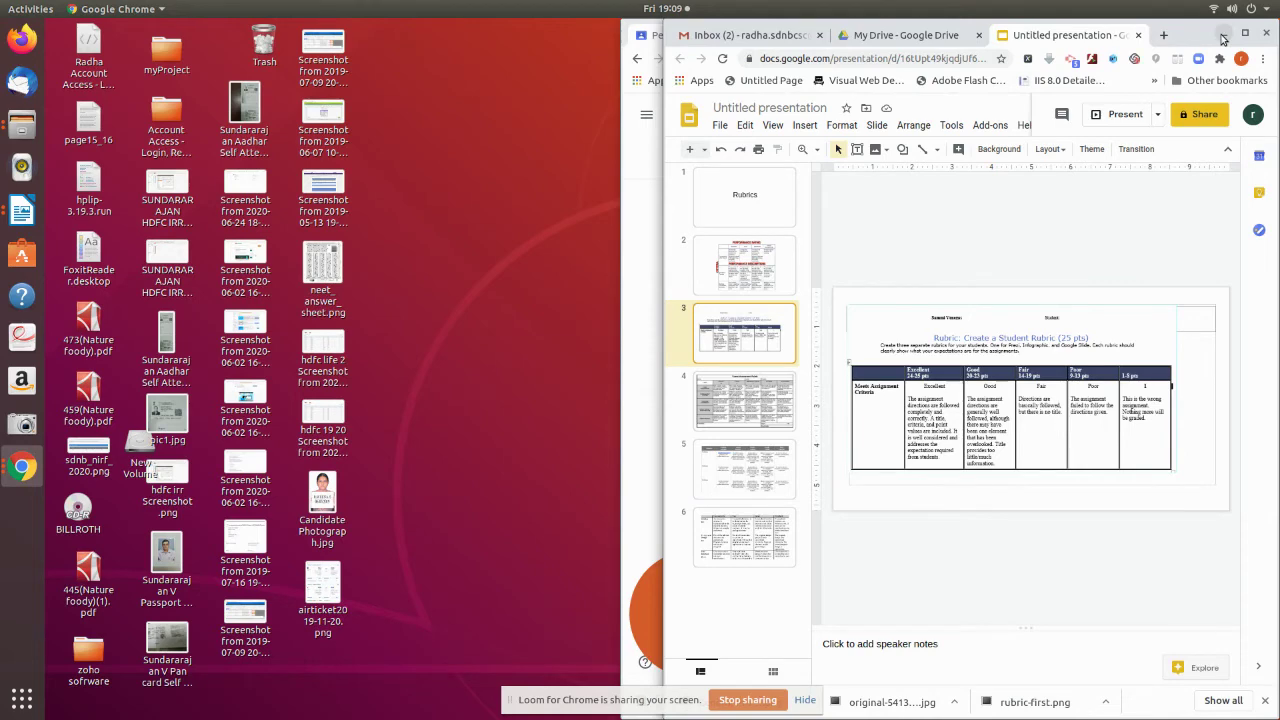
pyautogui.click(1222, 36)
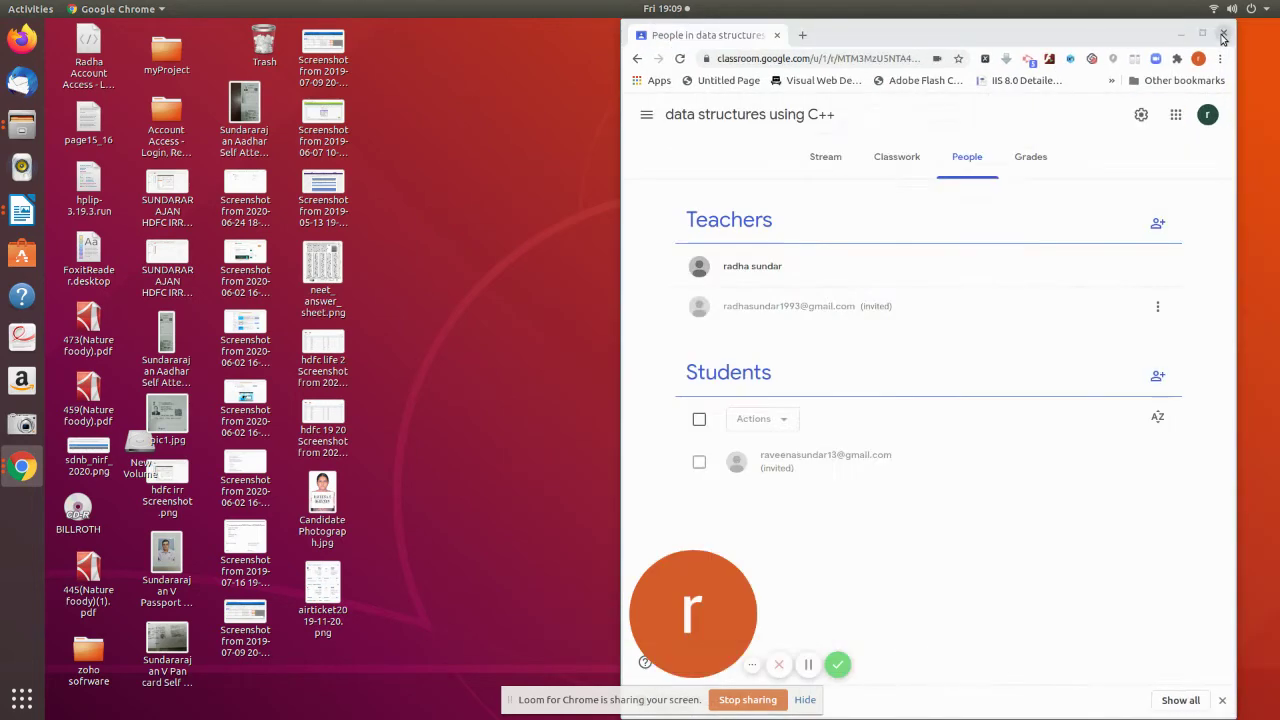
# - Open Gmail in a new tab and choose the signed-out student account
pyautogui.click(803, 36)
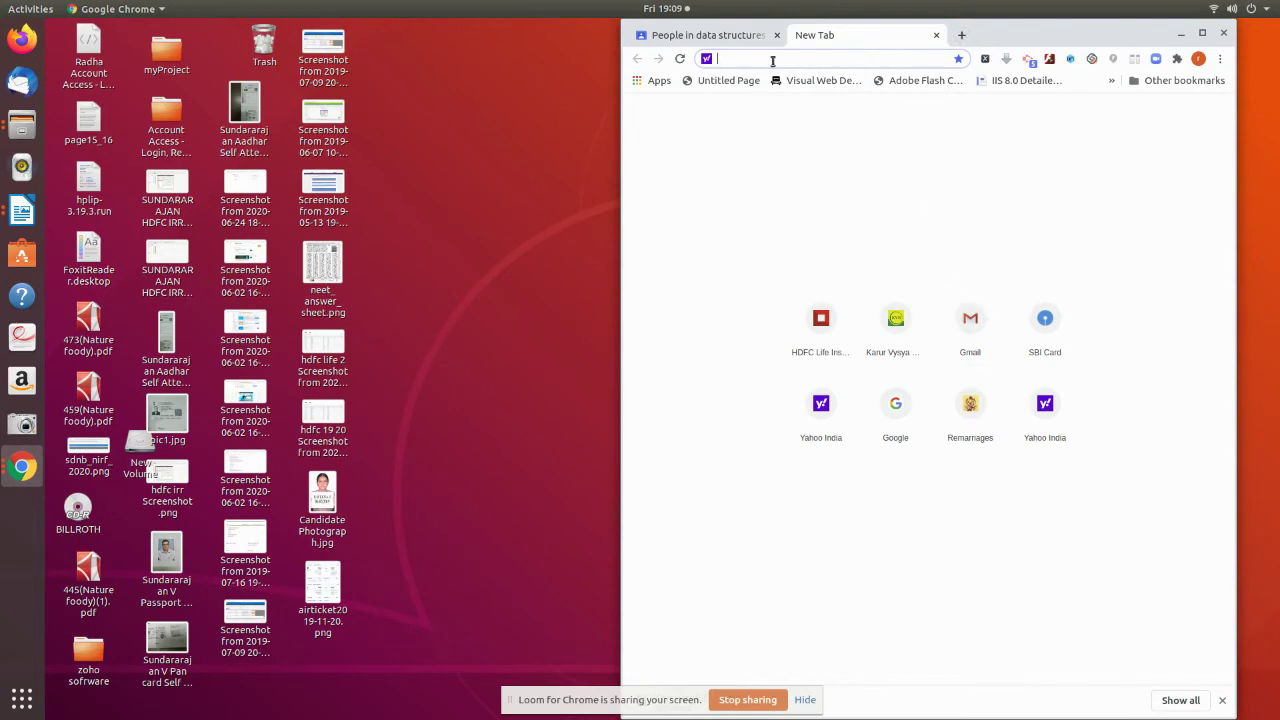
pyautogui.click(975, 318)
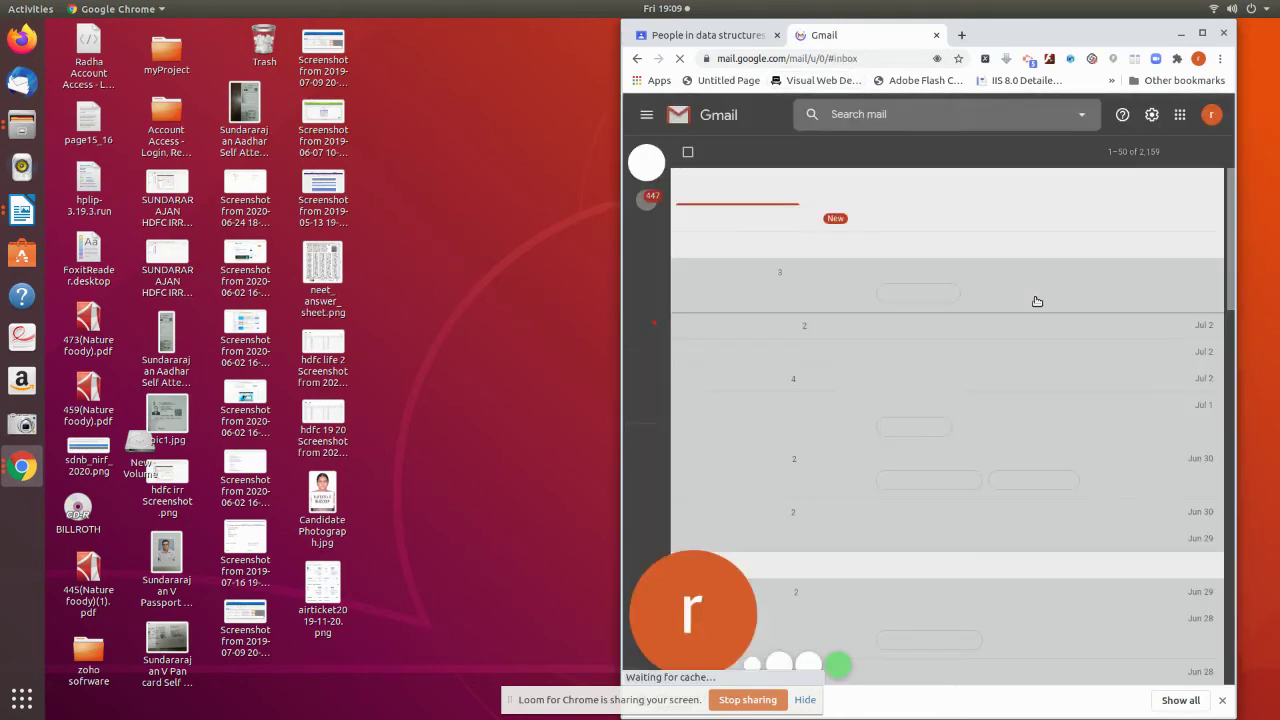
pyautogui.click(1210, 116)
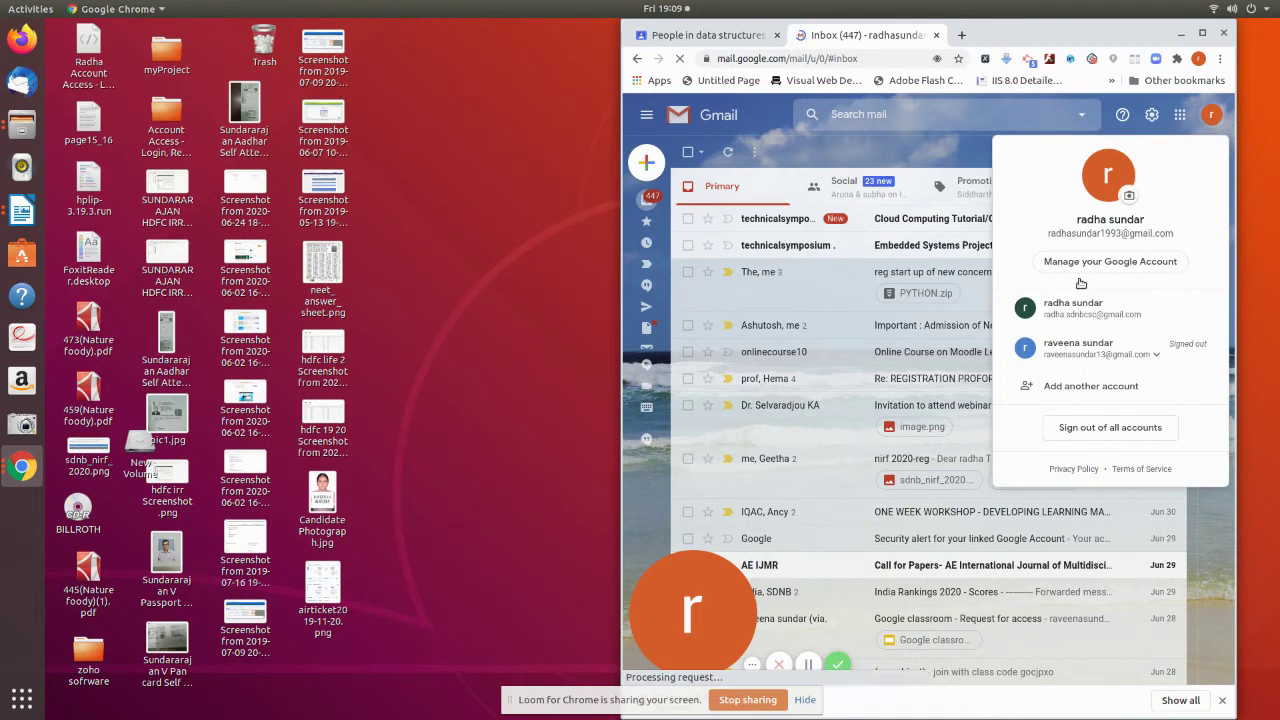
pyautogui.click(1088, 358)
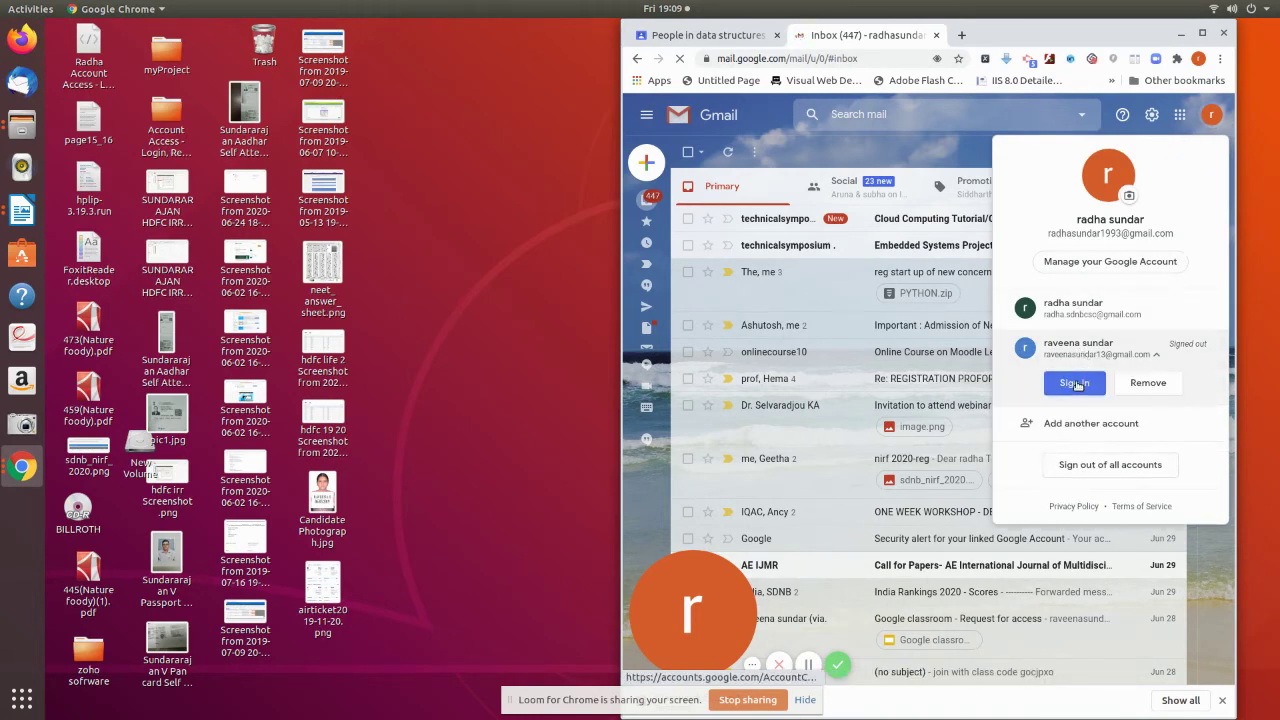
pyautogui.click(1075, 383)
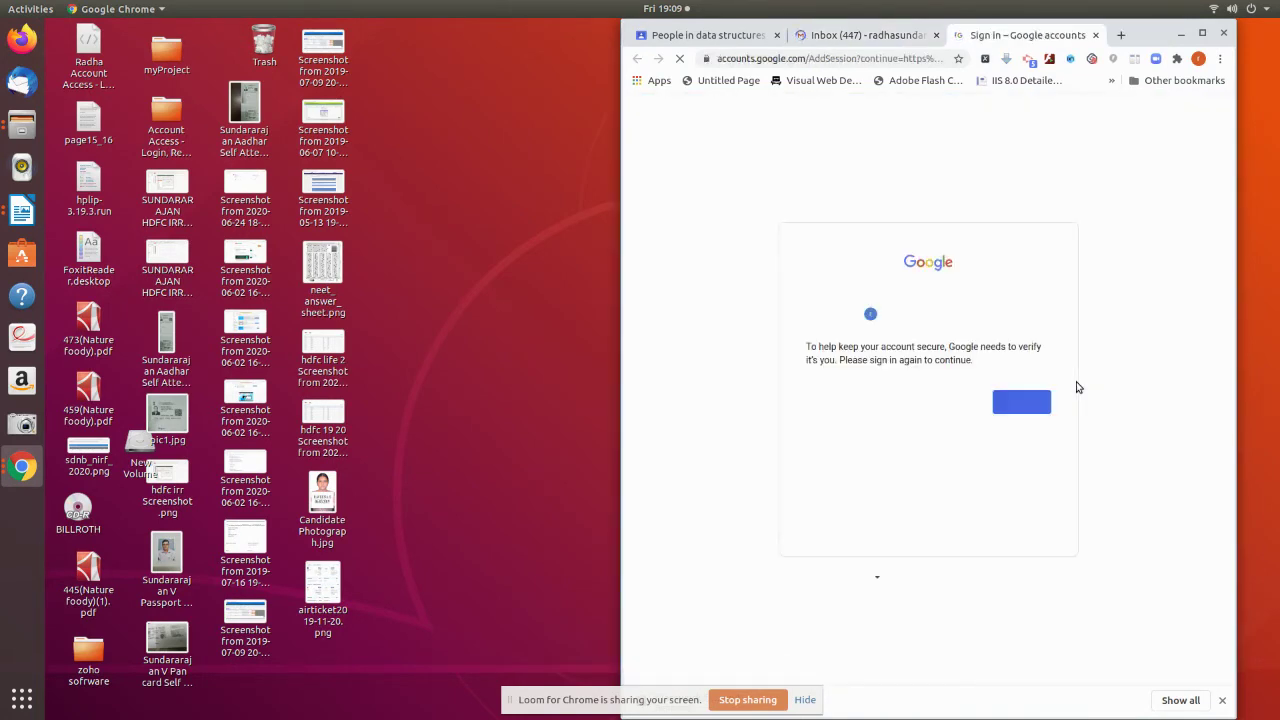
# - Enter the student account's password to finish signing in to Gmail
pyautogui.click(1021, 402)
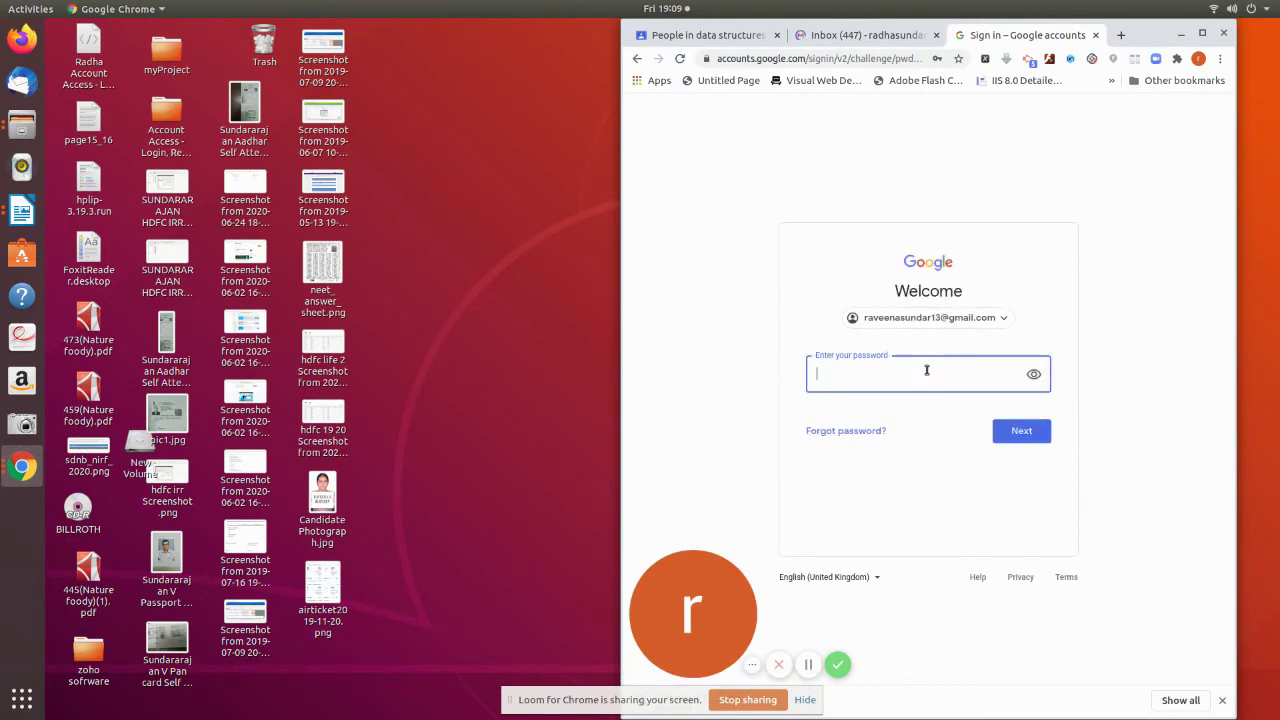
pyautogui.click(926, 370)
pyautogui.write('r')
pyautogui.click(997, 431)
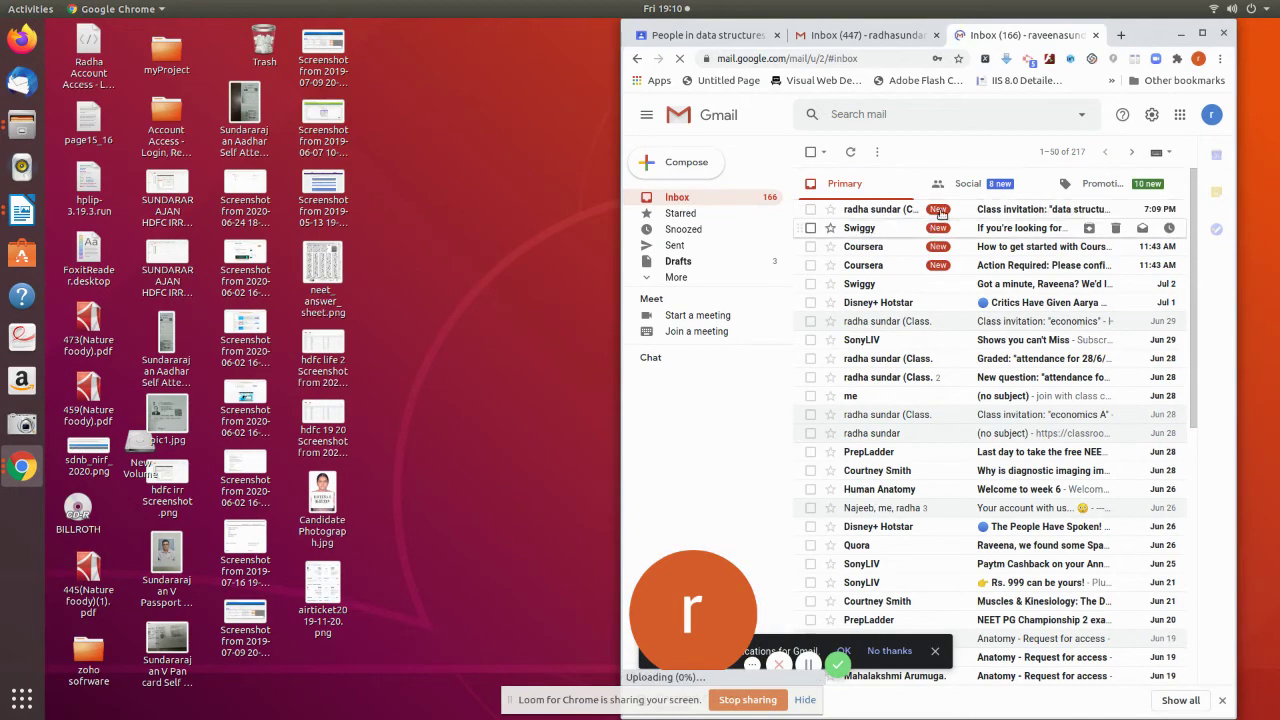
# - Open the class invitation email, maximize the browser, and follow its JOIN link
pyautogui.click(1004, 212)
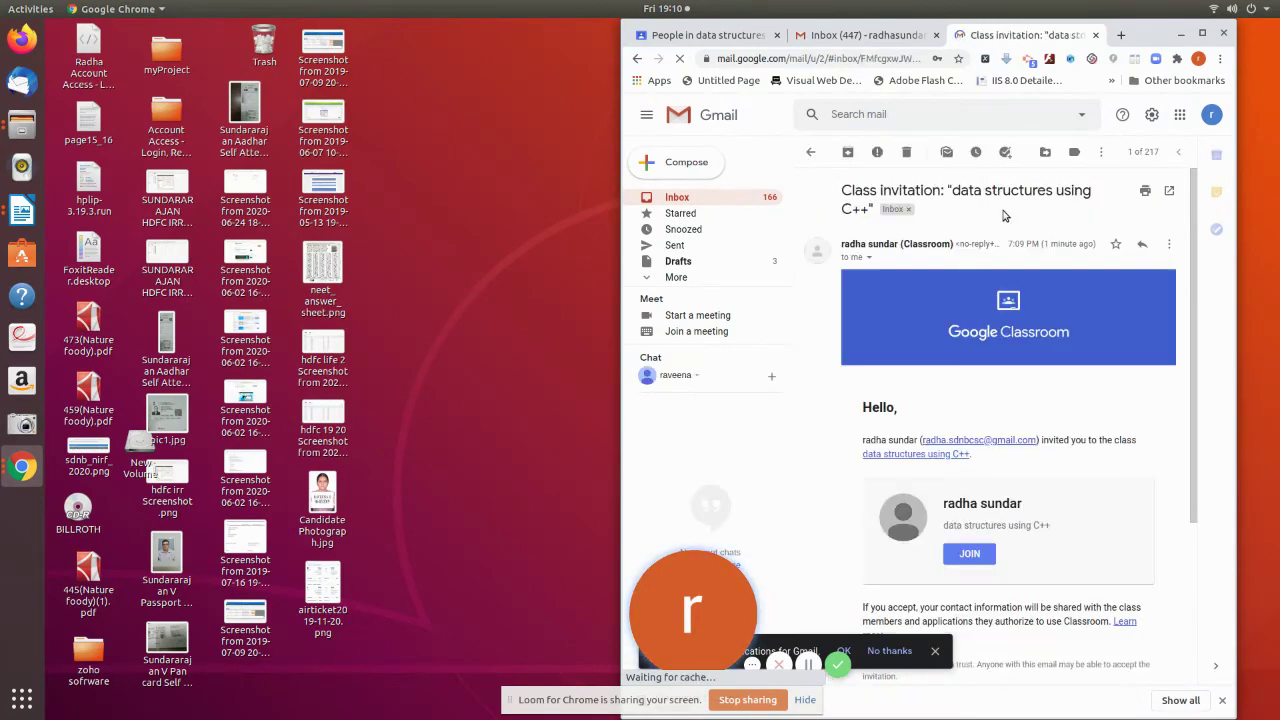
pyautogui.click(1203, 35)
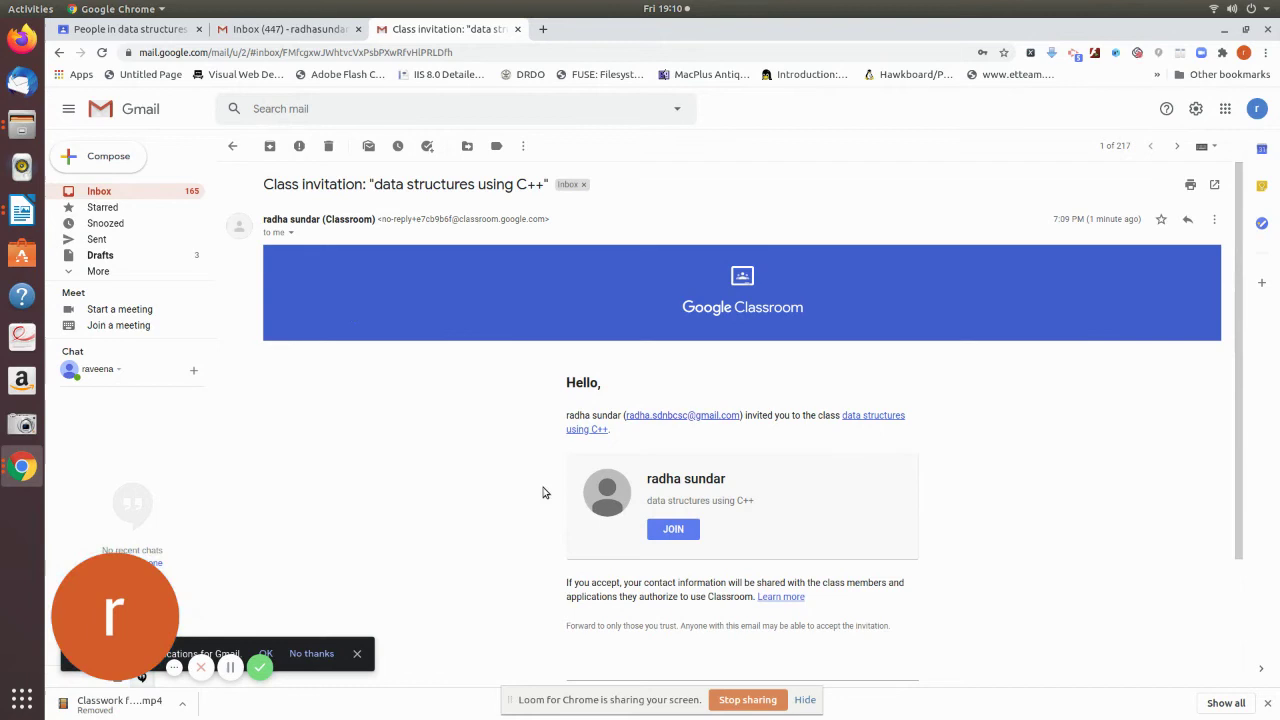
pyautogui.click(673, 529)
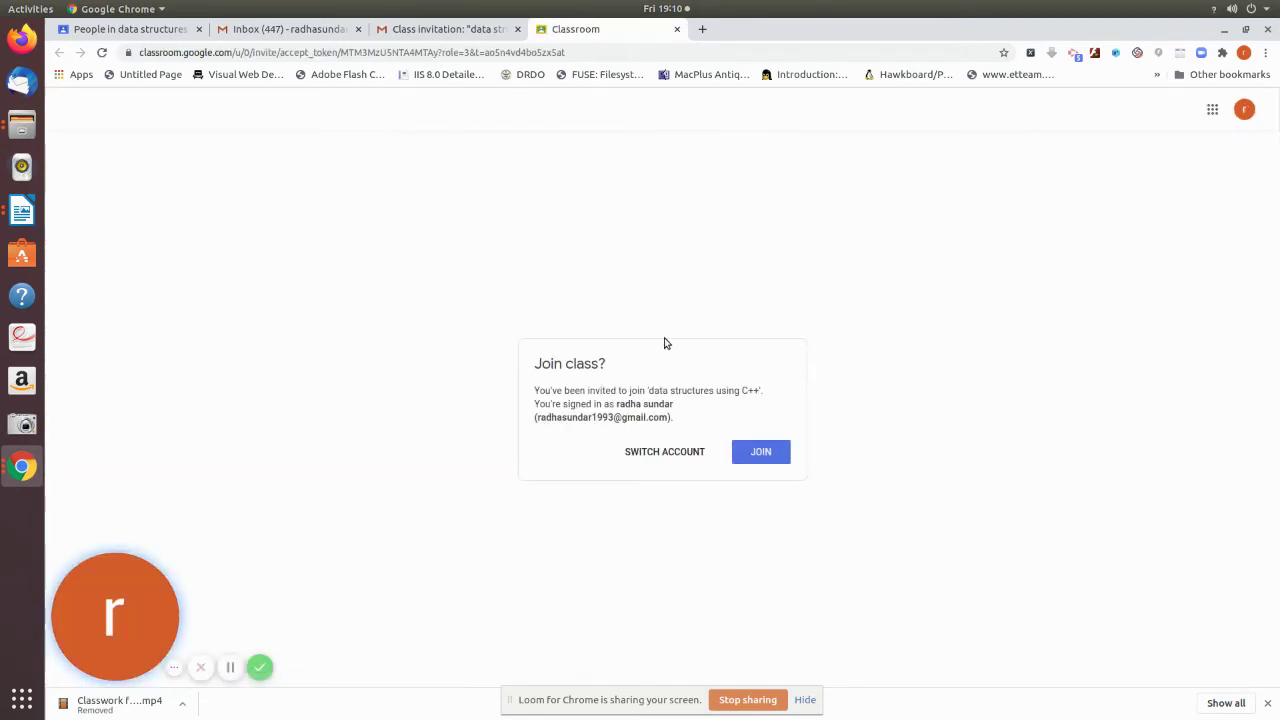
# - Switch to the student account and join 'data structures using C++'
pyautogui.click(649, 451)
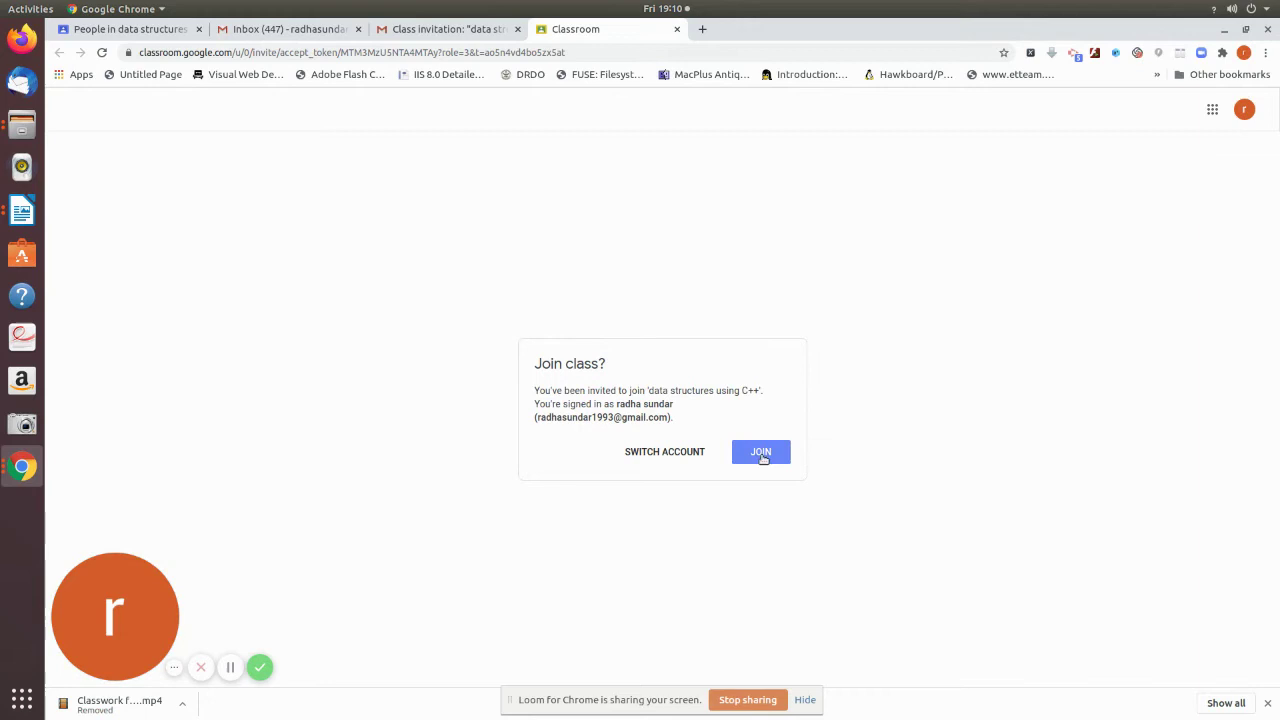
pyautogui.click(660, 458)
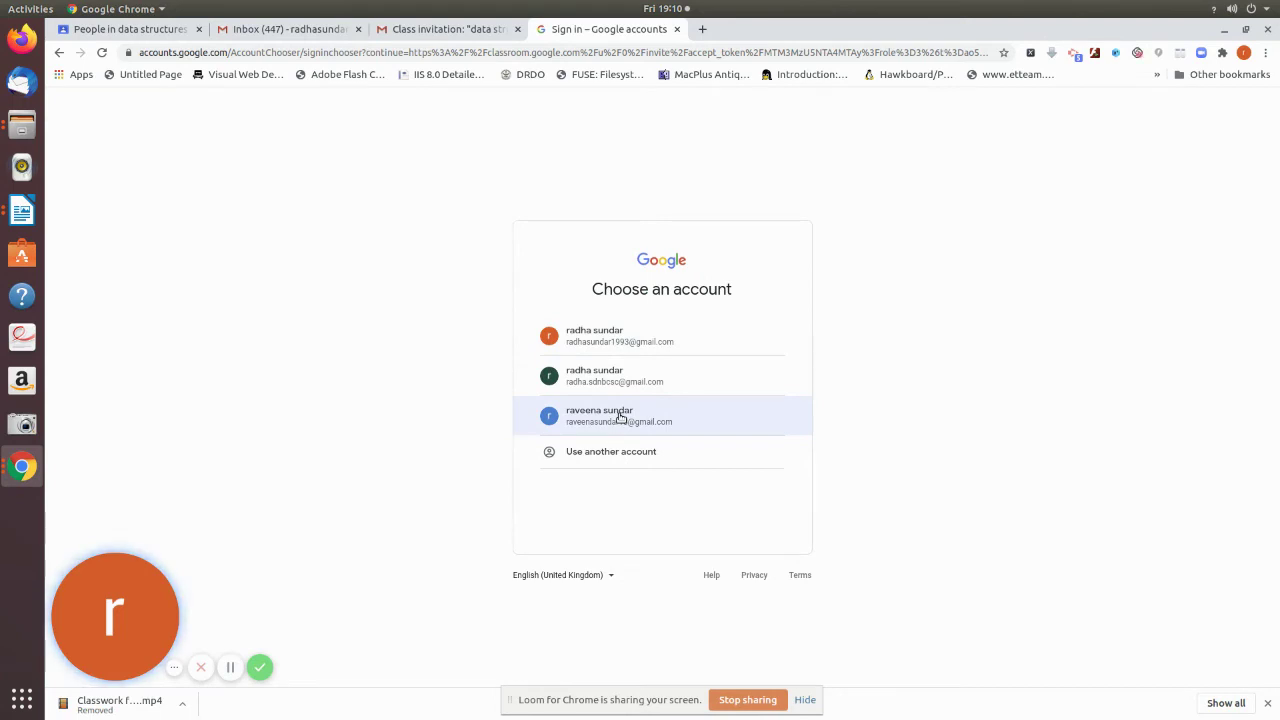
pyautogui.click(620, 418)
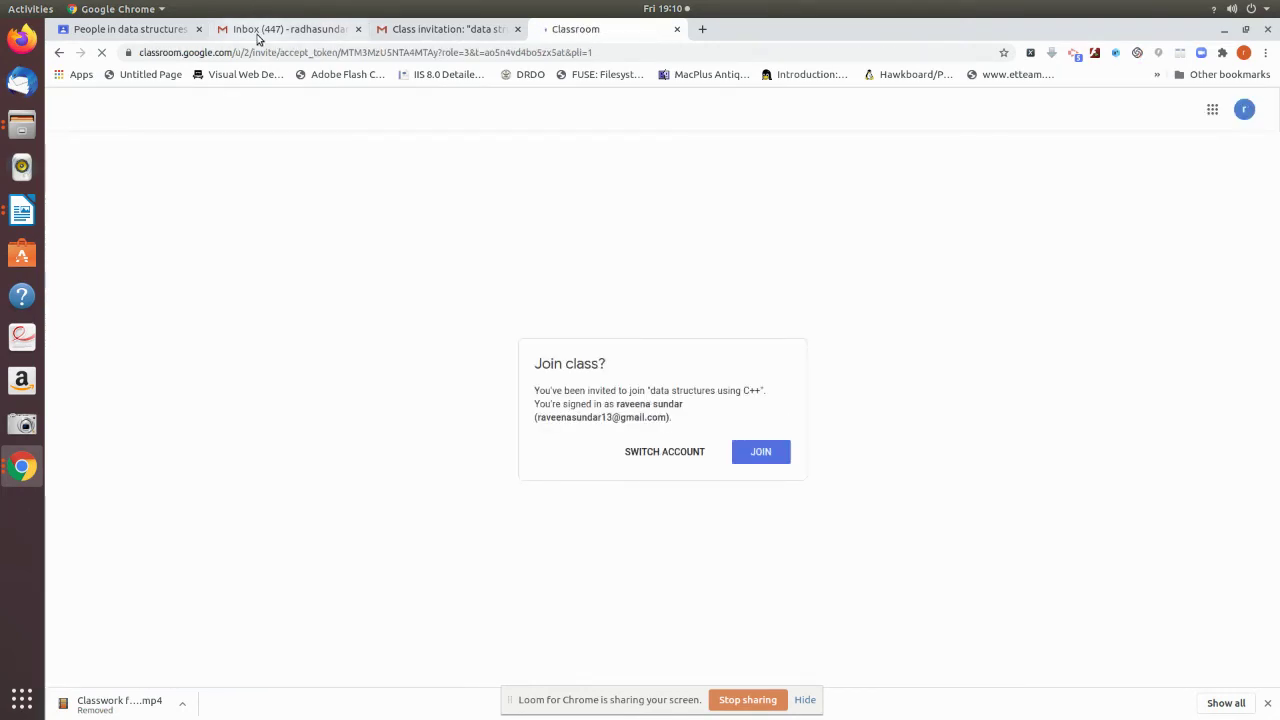
pyautogui.click(783, 460)
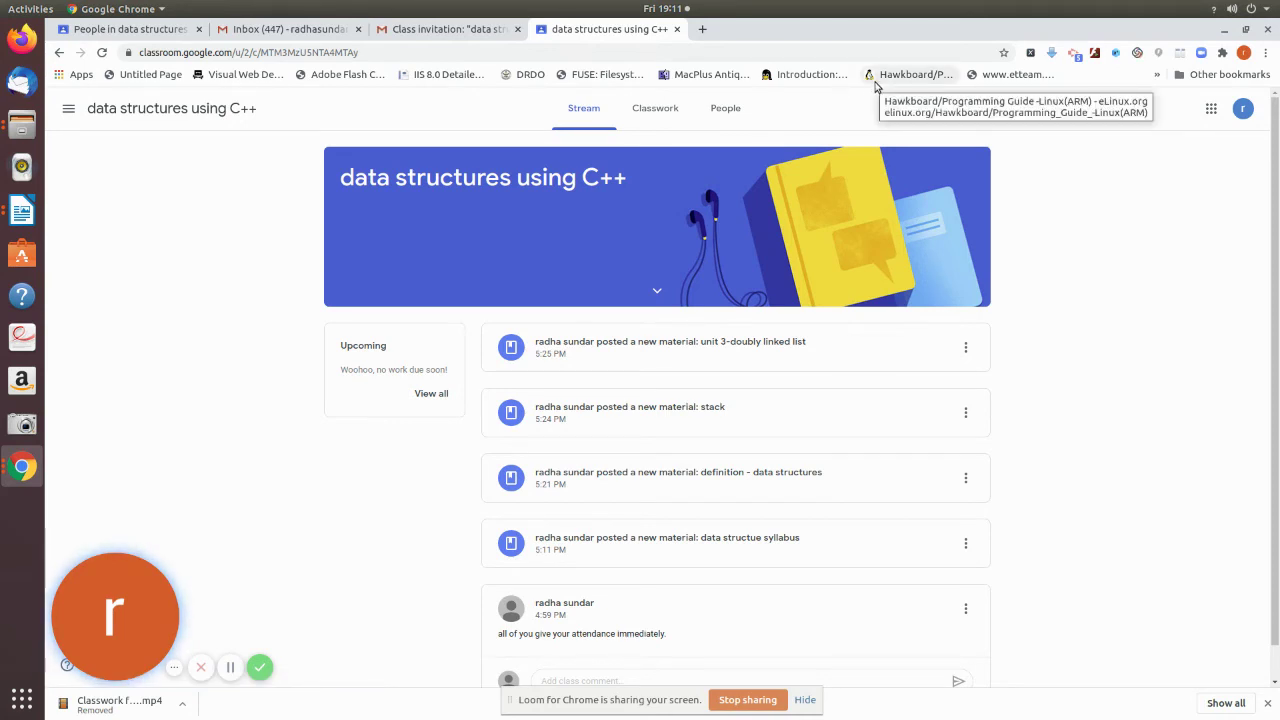
# - Check the teacher's roster, then open People in the student's class view
pyautogui.click(88, 29)
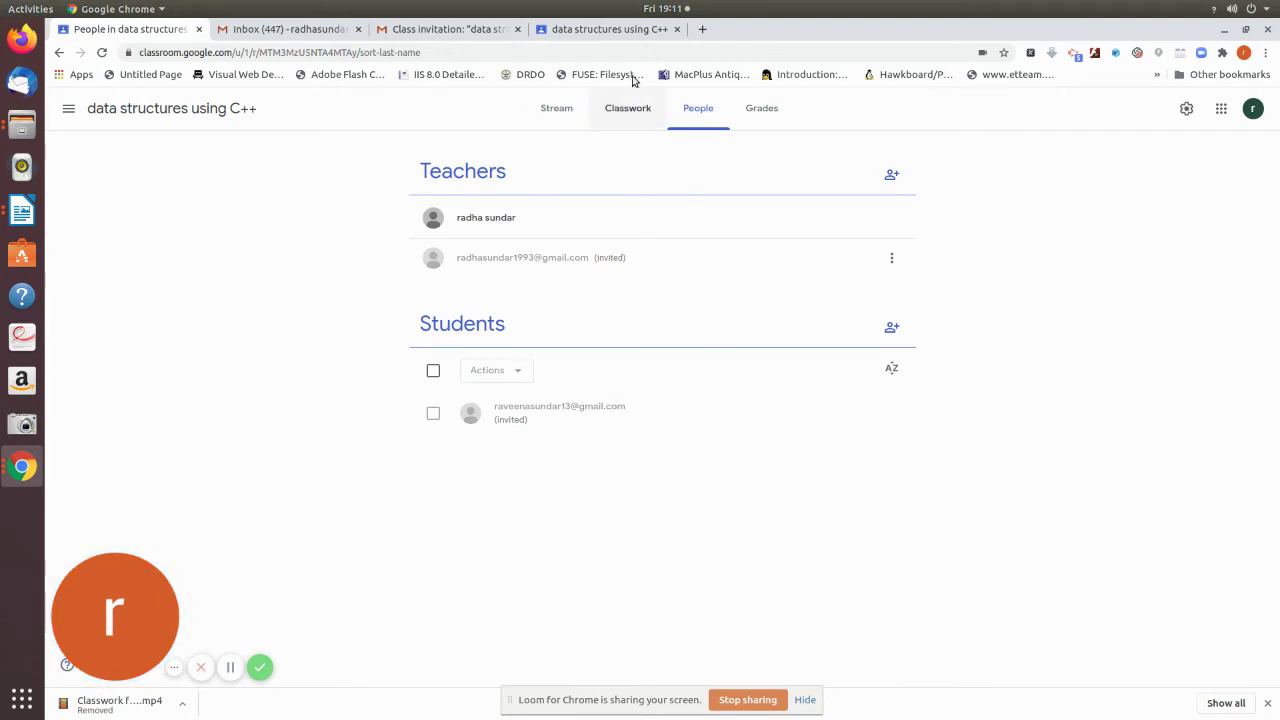
pyautogui.click(624, 30)
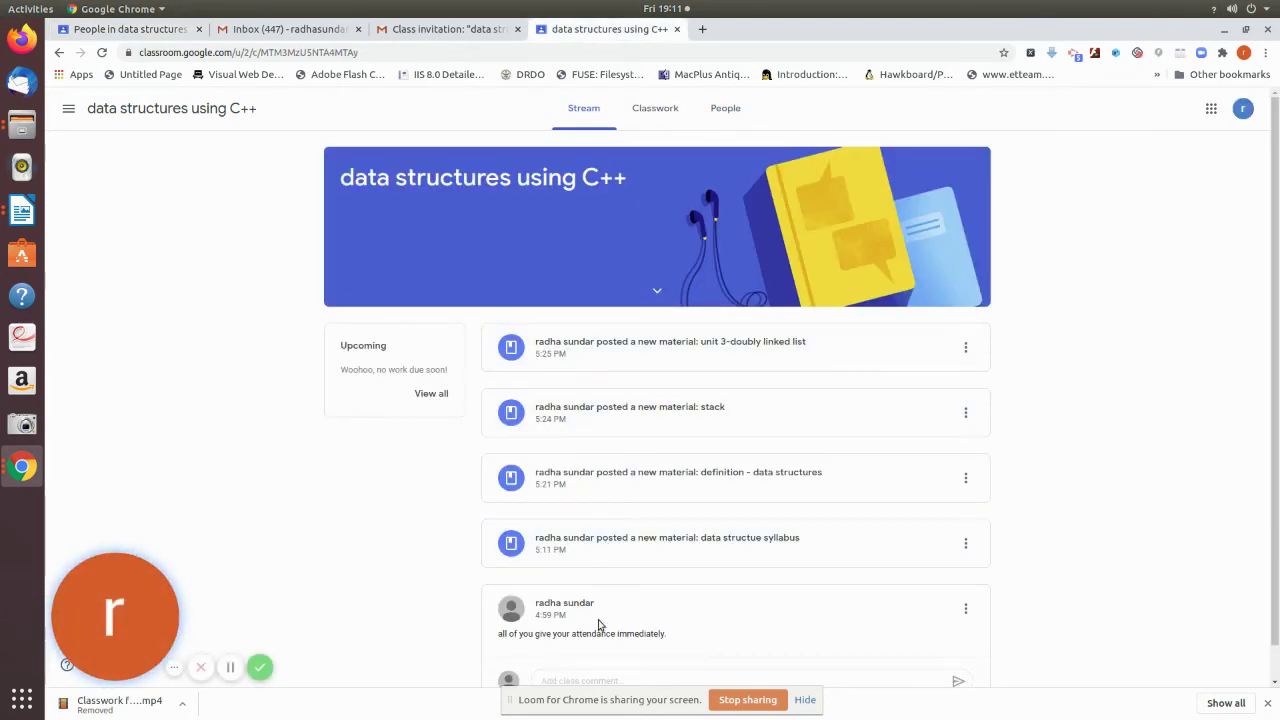
pyautogui.scroll(-1, 1131, 547)
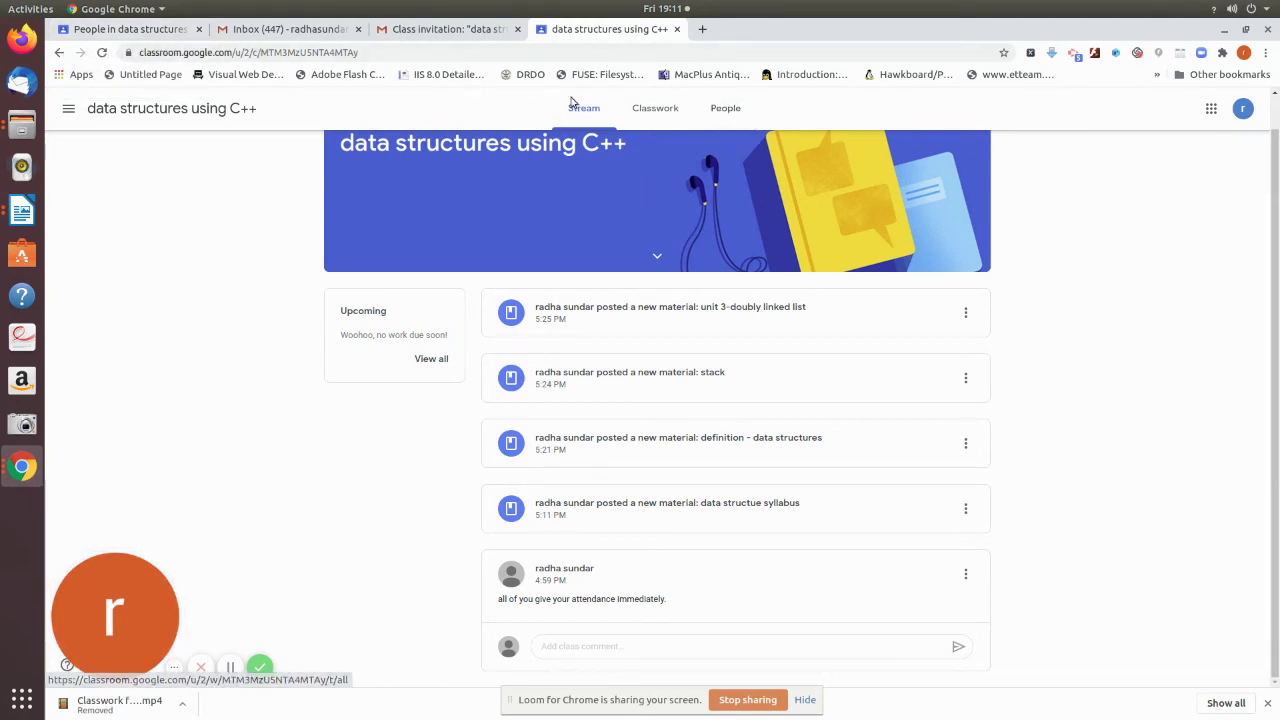
pyautogui.click(720, 112)
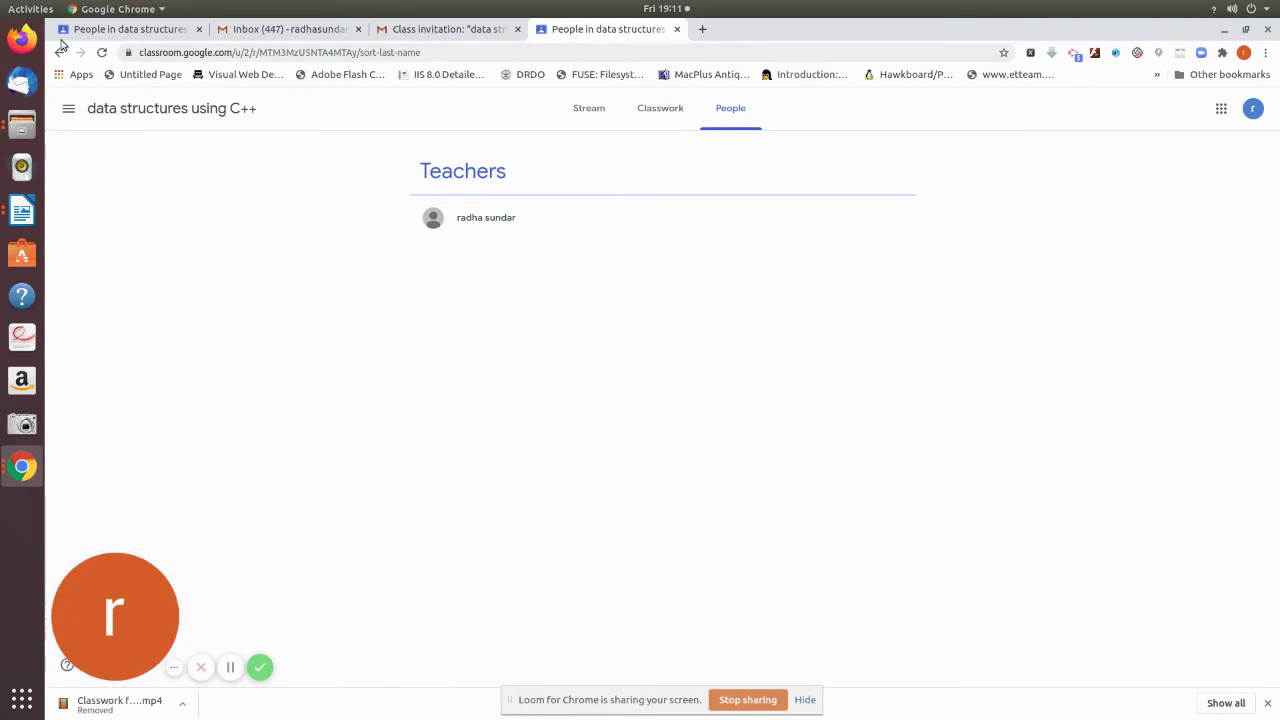
# - Confirm the student appears on the teacher's roster, then bring up the co-teacher's Gmail inbox
pyautogui.click(147, 29)
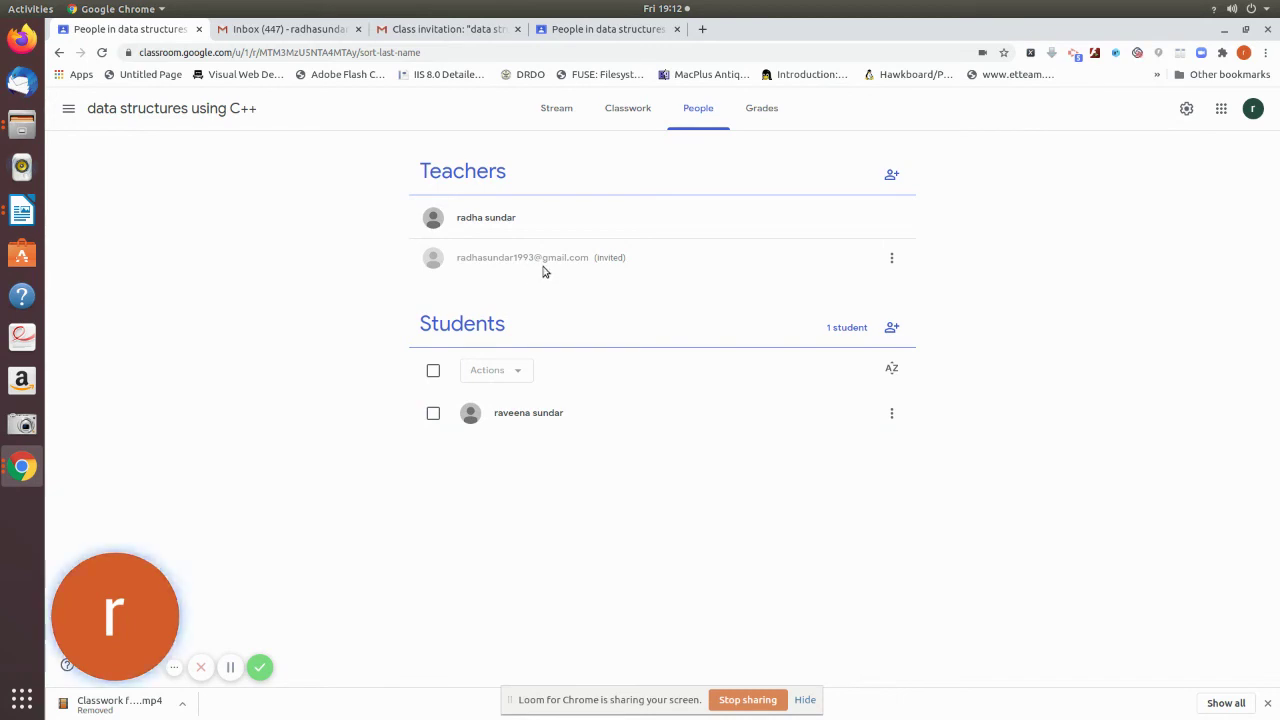
pyautogui.click(272, 31)
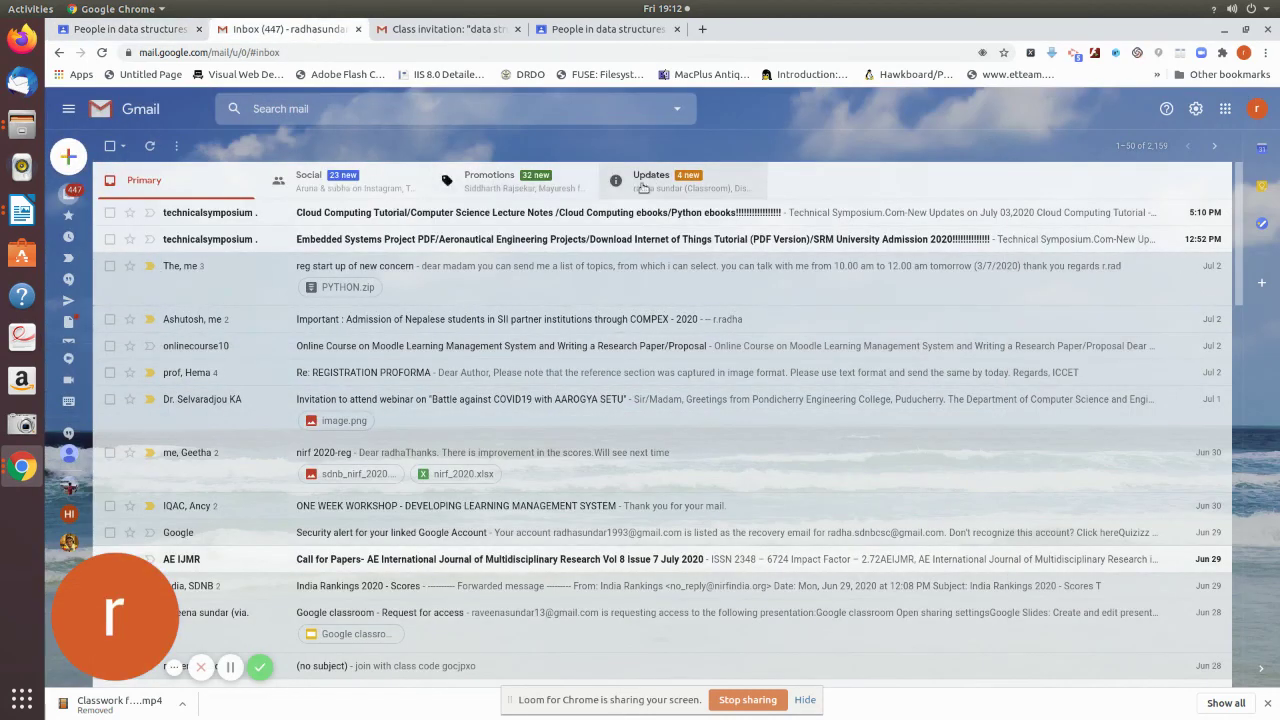
# - Join as co-teacher from the 'Invitation to team teach' email in the Updates category
pyautogui.click(649, 181)
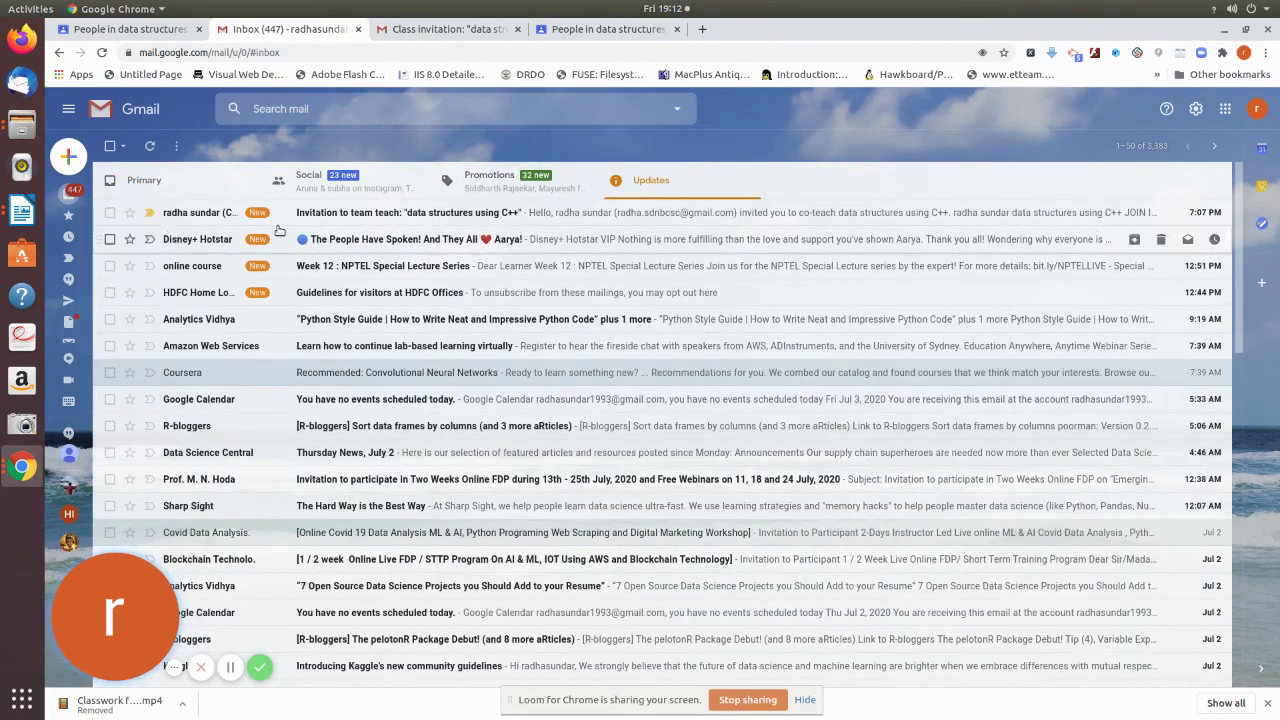
pyautogui.click(497, 218)
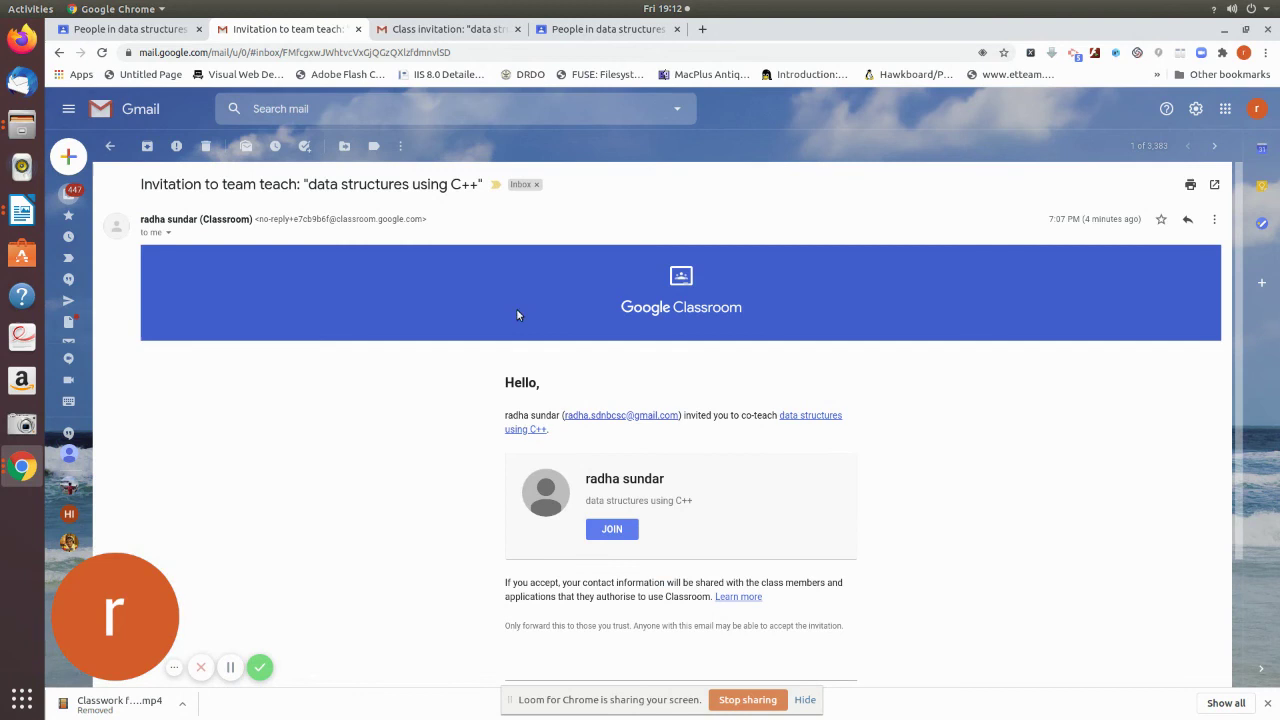
pyautogui.click(610, 531)
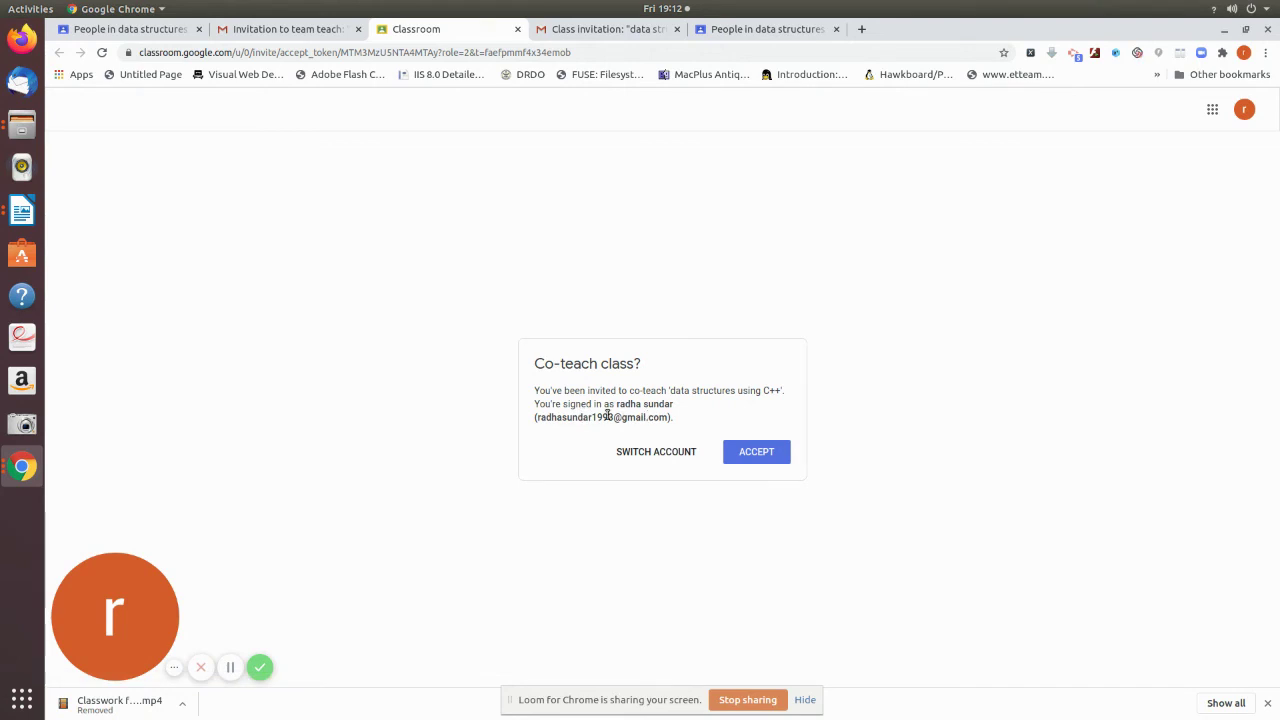
# - Accept co-teaching 'data structures using C++' and view the class People page with both teachers
pyautogui.click(757, 455)
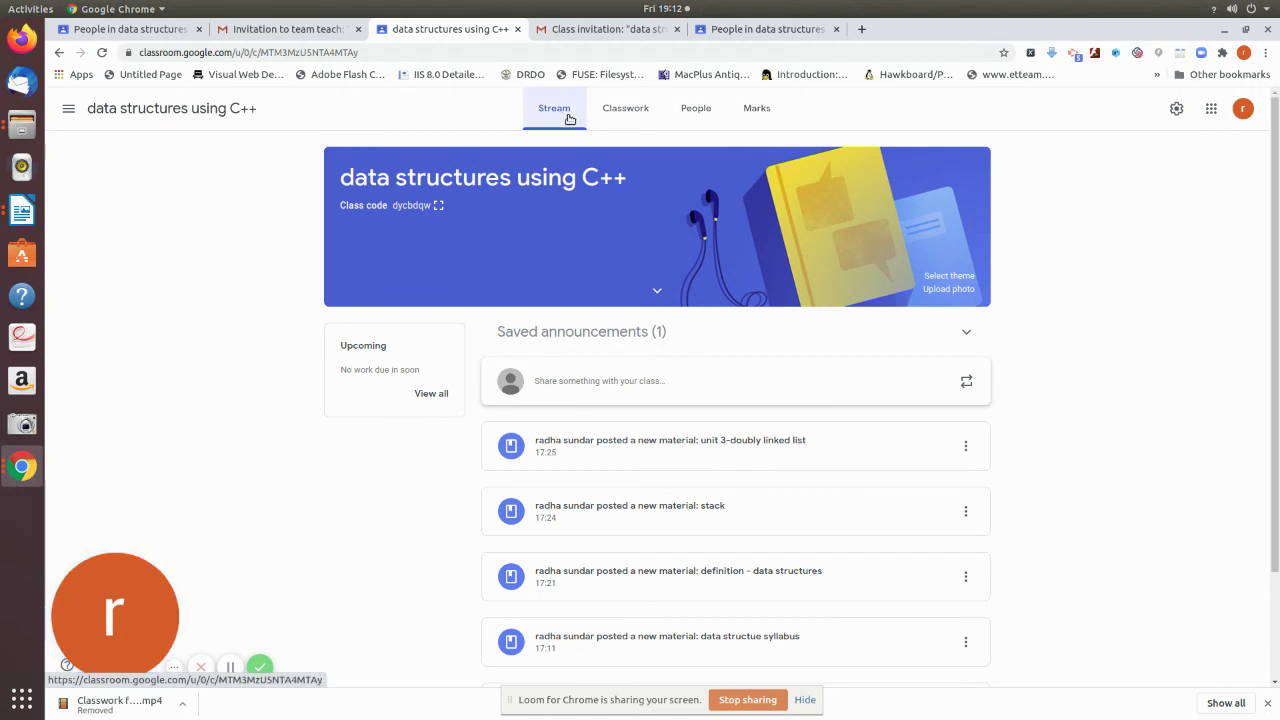
pyautogui.click(745, 112)
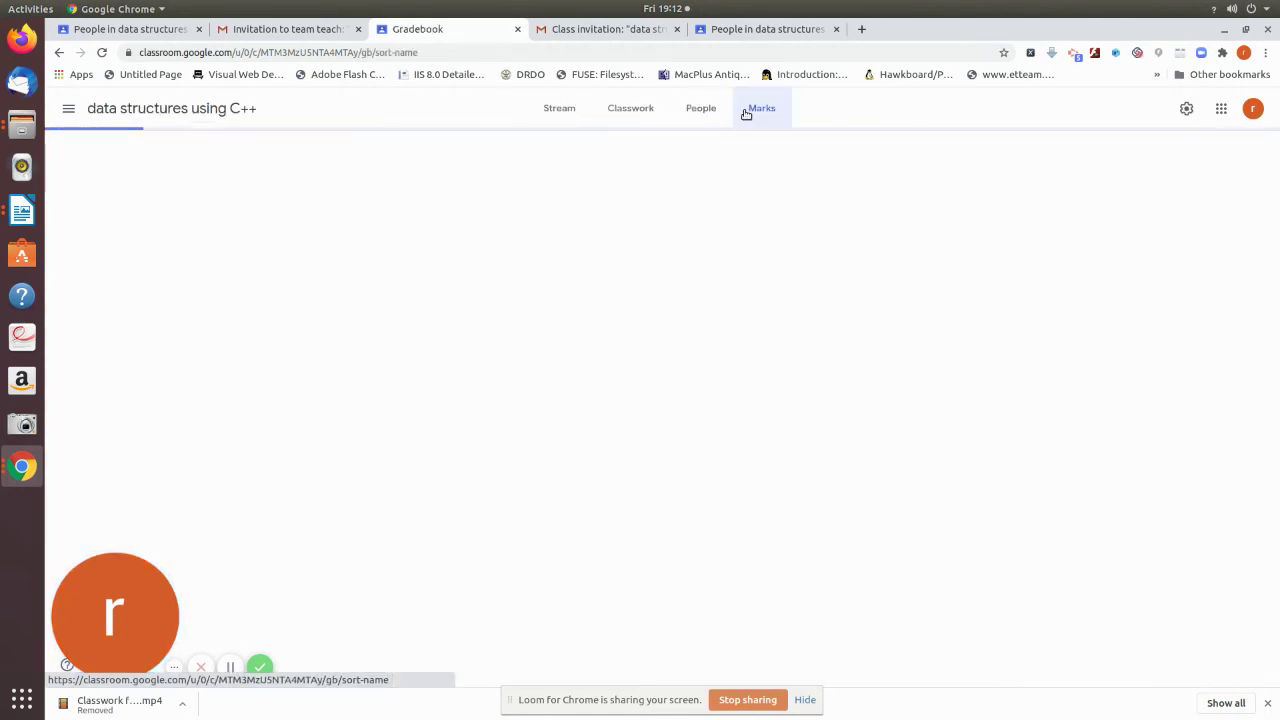
pyautogui.click(702, 110)
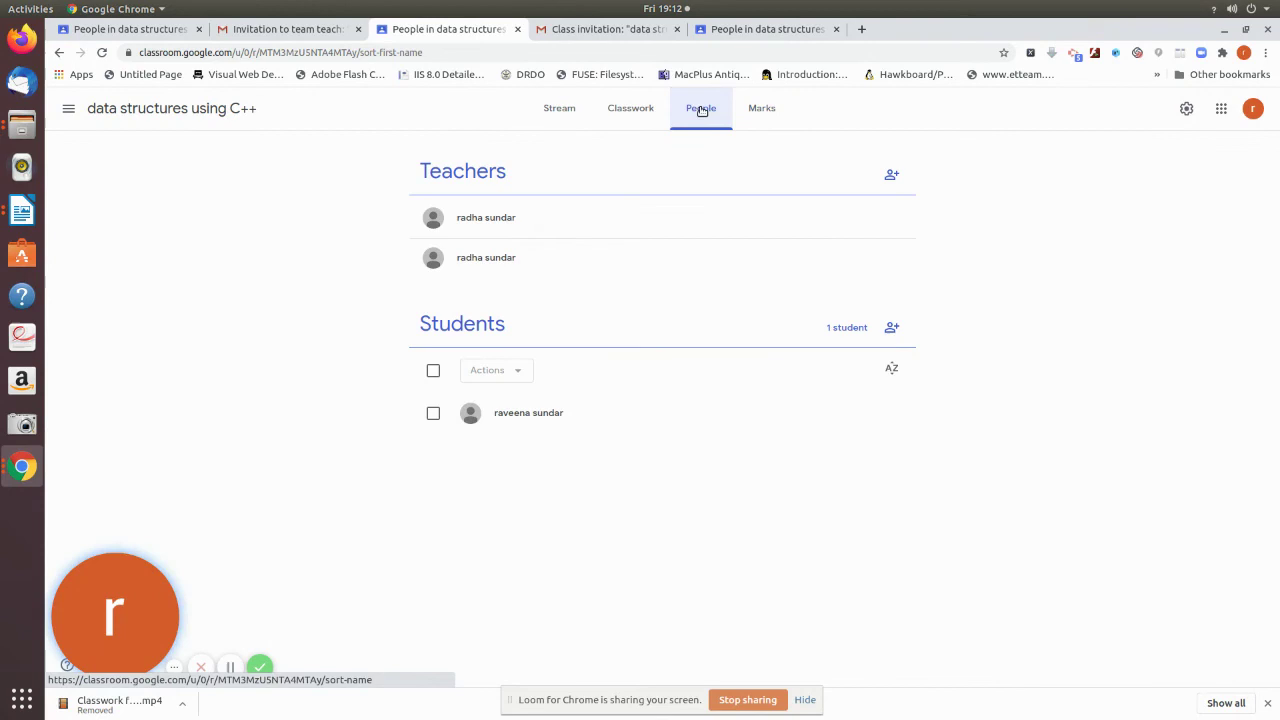